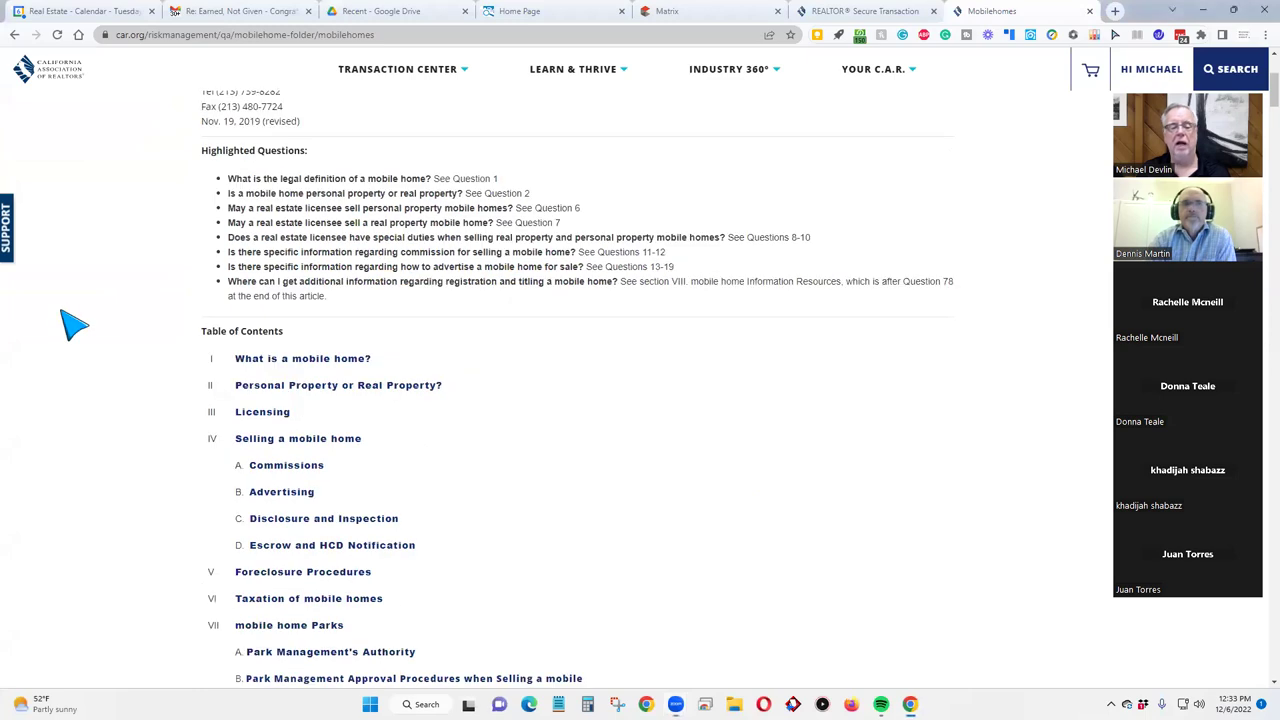
Step: Go back to the Mobilehomes Folder of the legal Q&As and reopen its Mobilehomes article
{"action": "scroll", "coordinate": [78, 312], "scroll_direction": "up", "scroll_amount": 2}
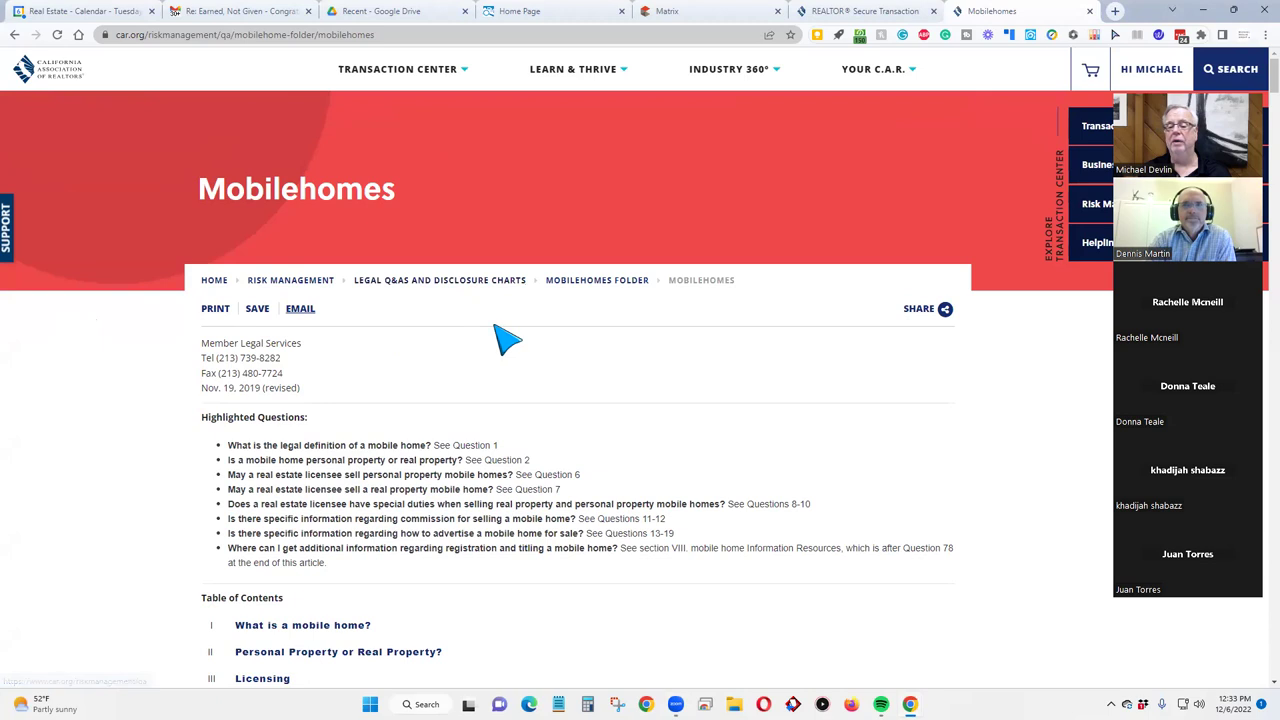
{"action": "left_click", "coordinate": [565, 285]}
{"action": "scroll", "coordinate": [565, 287], "scroll_direction": "down", "scroll_amount": 2}
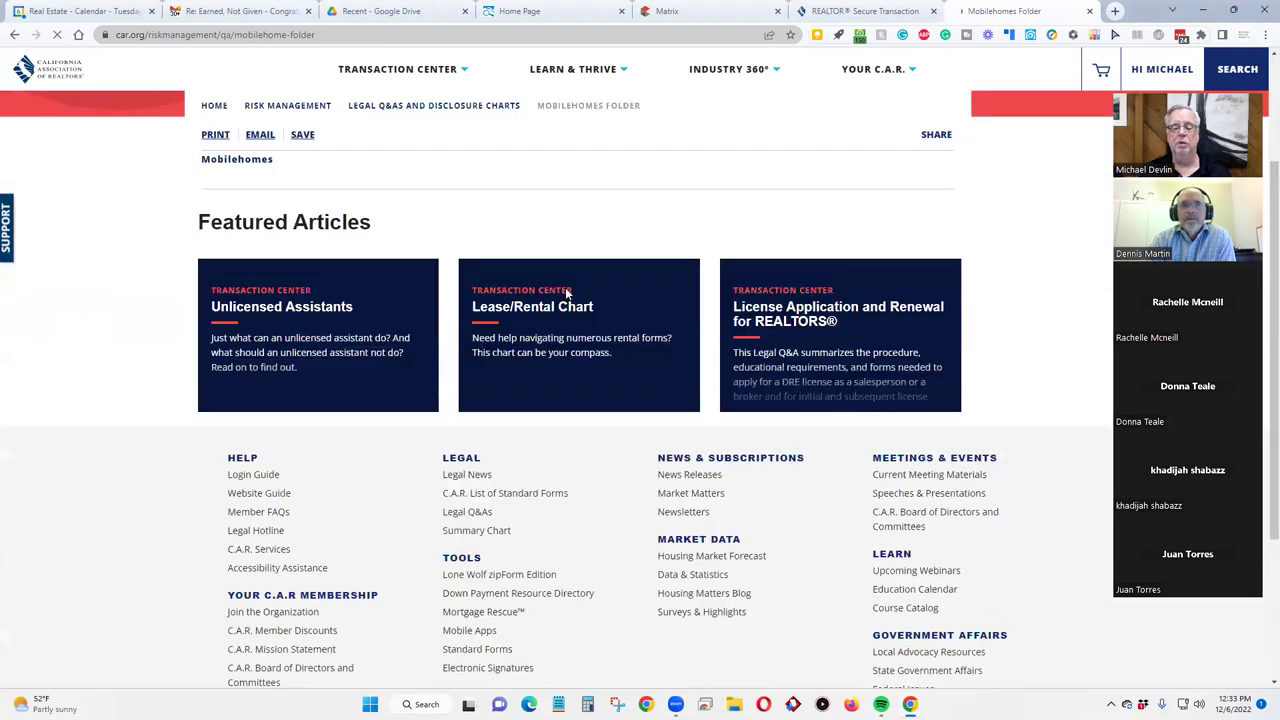
{"action": "scroll", "coordinate": [568, 288], "scroll_direction": "down", "scroll_amount": 4}
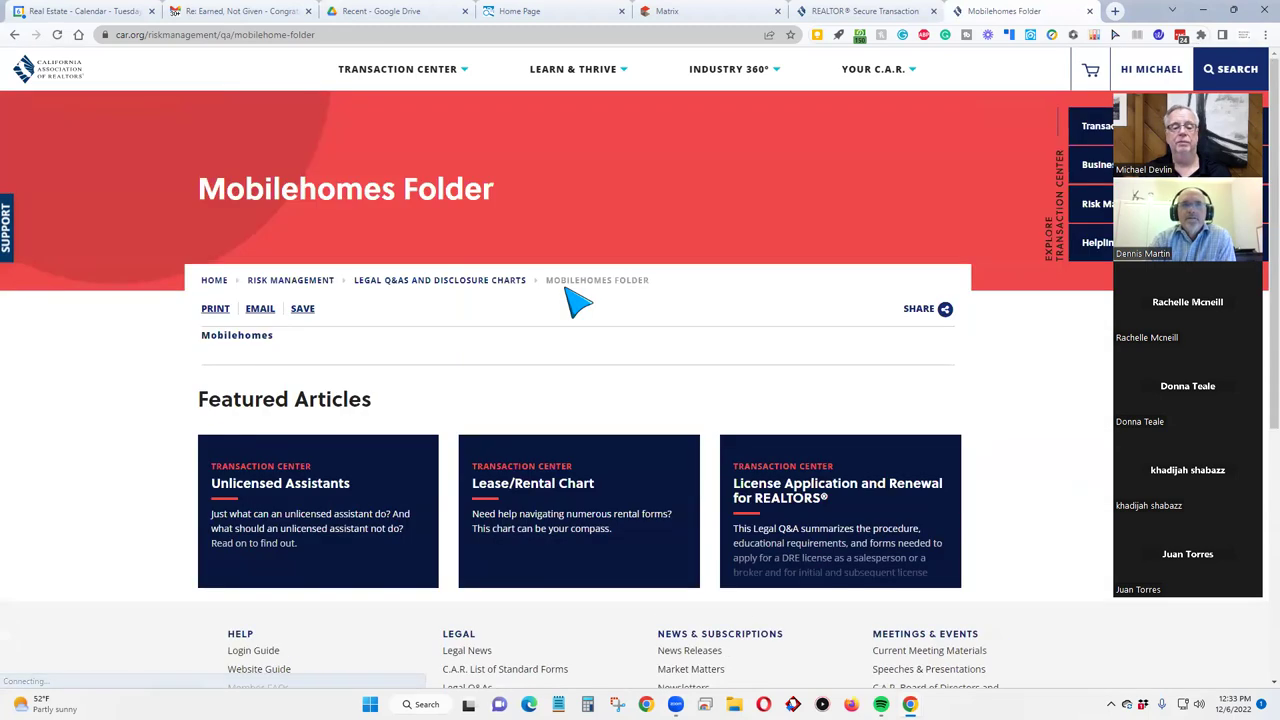
{"action": "left_click", "coordinate": [250, 341]}
Step: Examine the Mobilehomes article's highlighted questions, table of contents and introduction
{"action": "scroll", "coordinate": [195, 378], "scroll_direction": "down", "scroll_amount": 1}
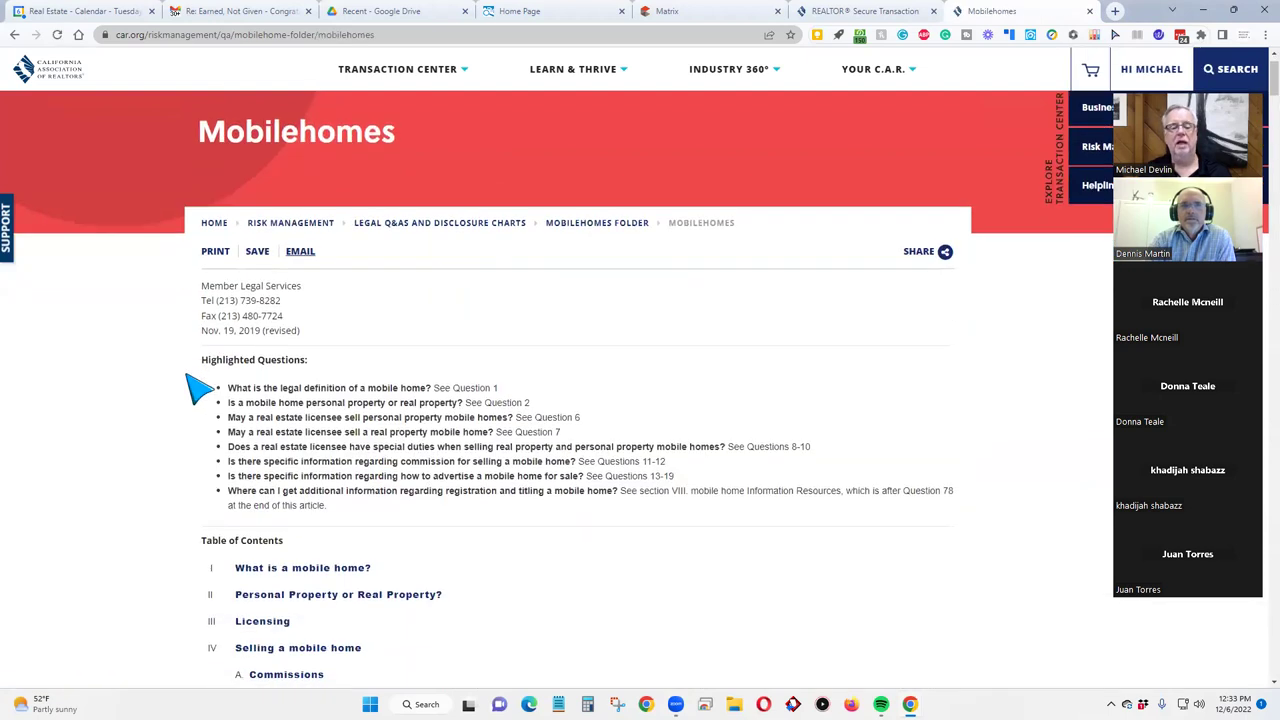
{"action": "scroll", "coordinate": [199, 388], "scroll_direction": "down", "scroll_amount": 1}
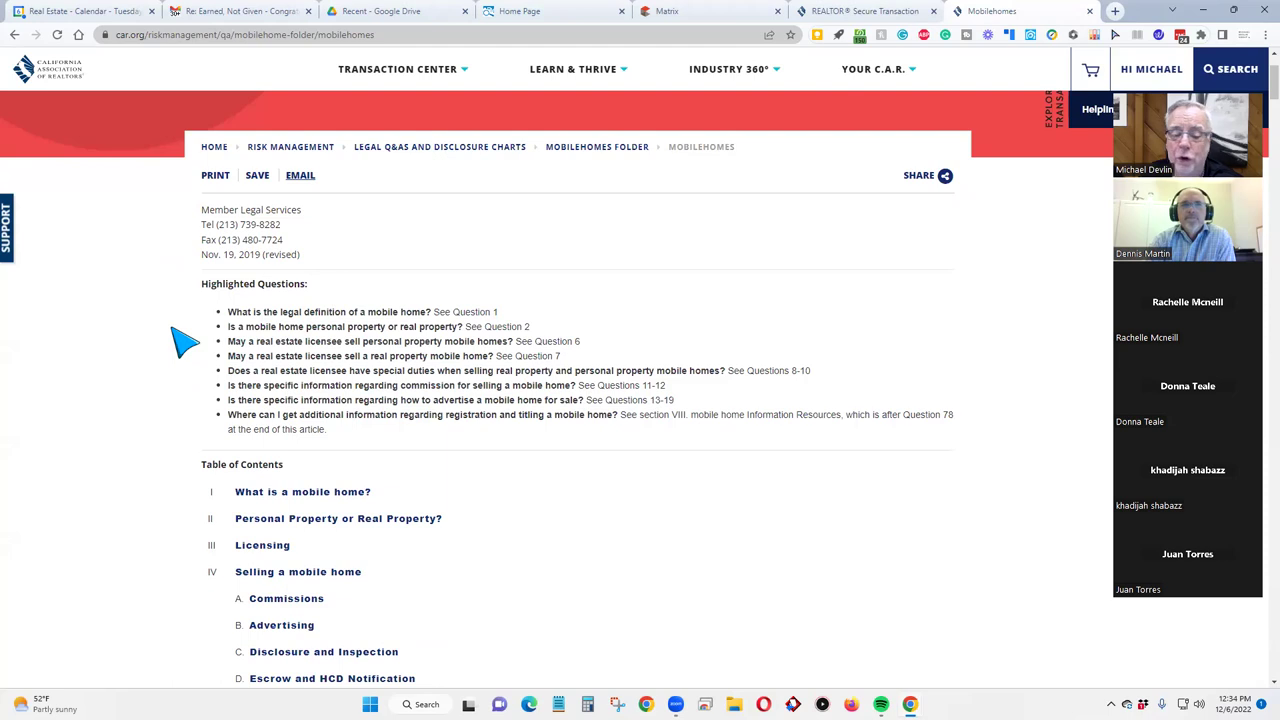
{"action": "scroll", "coordinate": [185, 342], "scroll_direction": "down", "scroll_amount": 5}
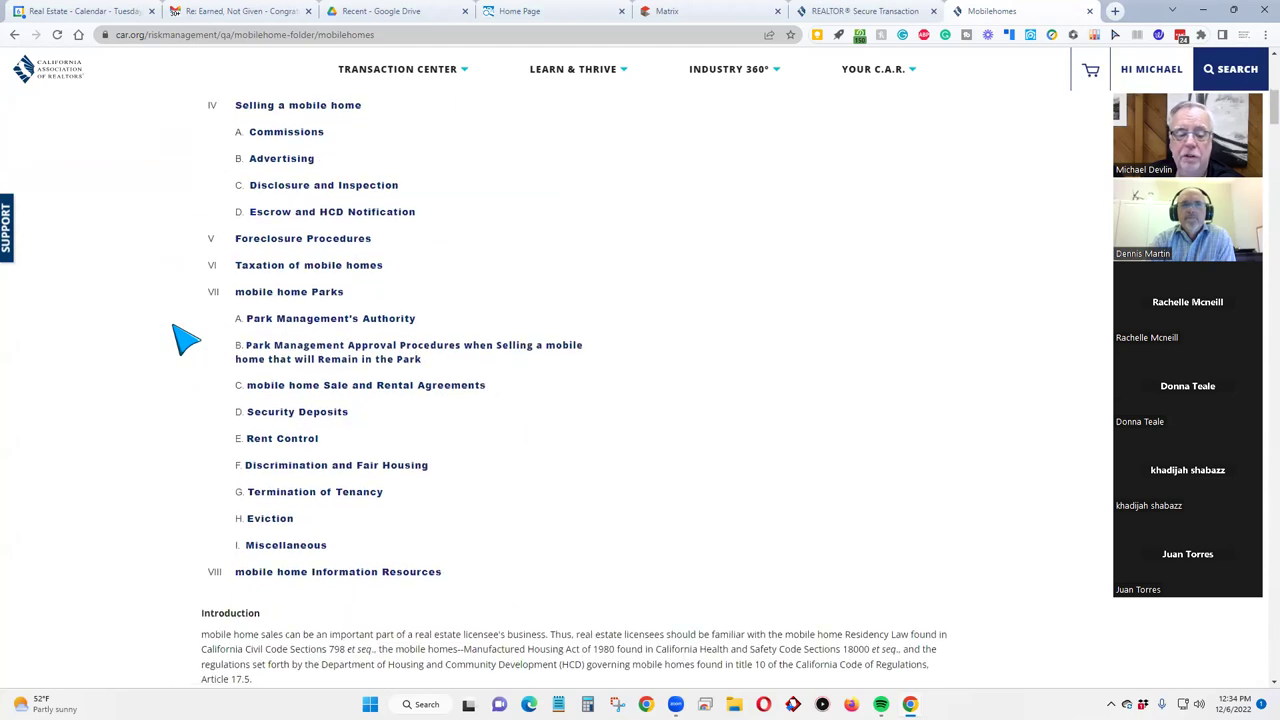
{"action": "scroll", "coordinate": [185, 342], "scroll_direction": "down", "scroll_amount": 1}
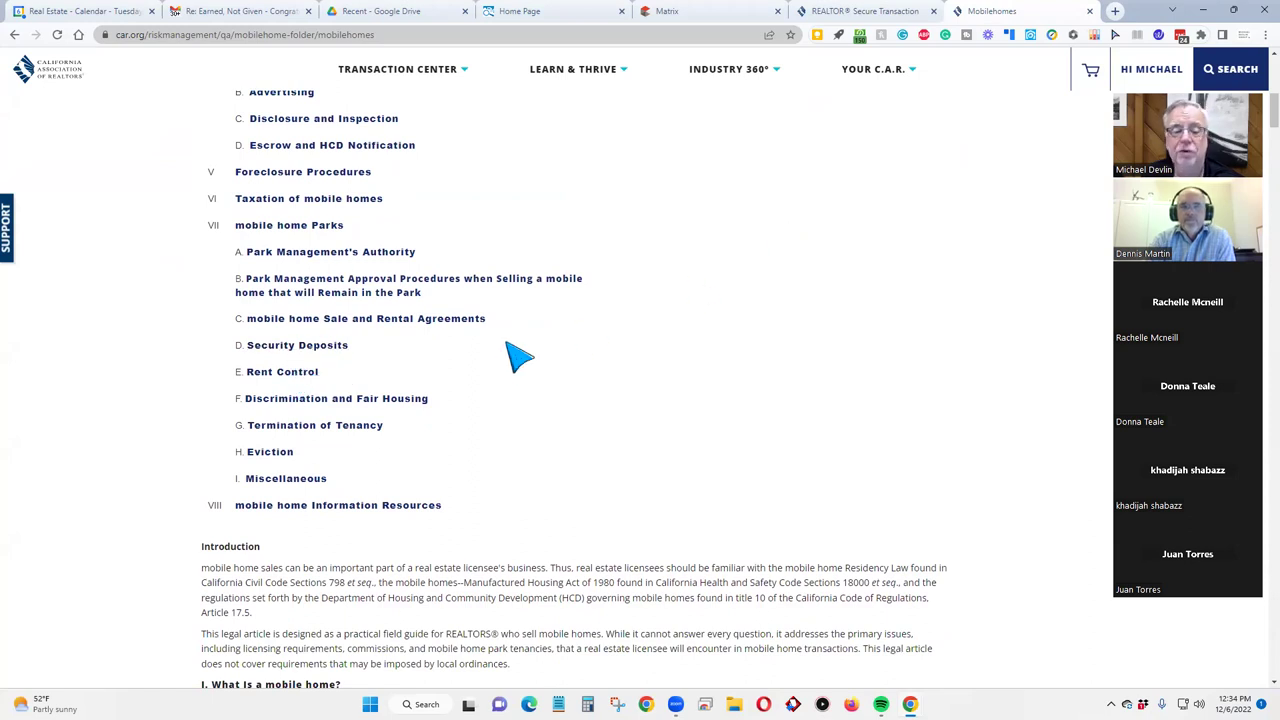
{"action": "scroll", "coordinate": [514, 362], "scroll_direction": "up", "scroll_amount": 2}
{"action": "scroll", "coordinate": [514, 350], "scroll_direction": "up", "scroll_amount": 4}
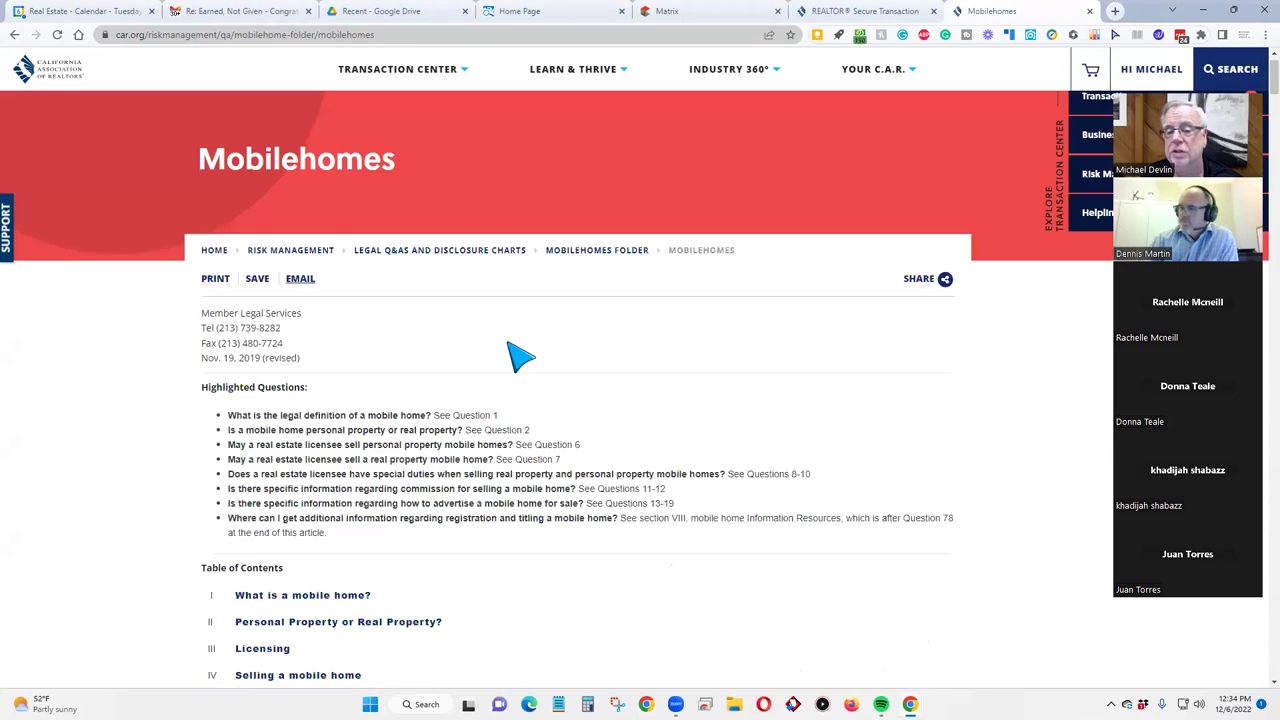
{"action": "scroll", "coordinate": [514, 350], "scroll_direction": "down", "scroll_amount": 1}
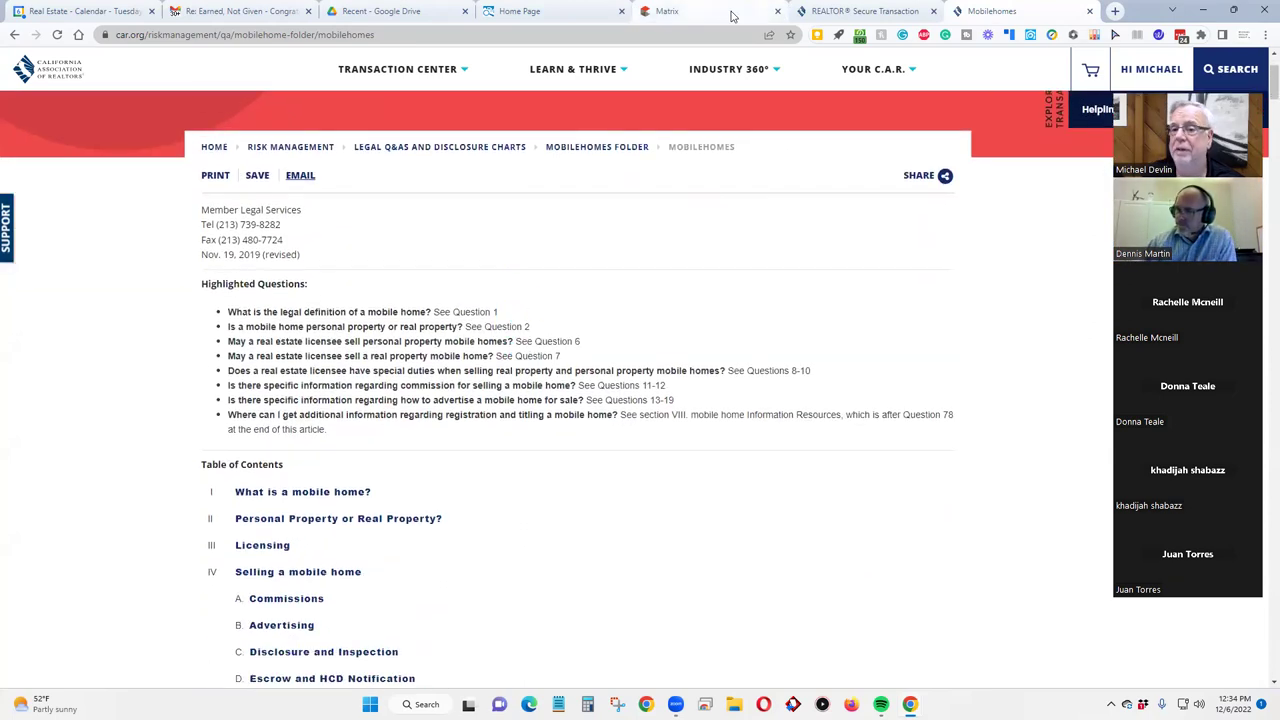
Step: Switch to Matrix, open the Mobile Home search form and restrict the status to Active
{"action": "left_click", "coordinate": [670, 11]}
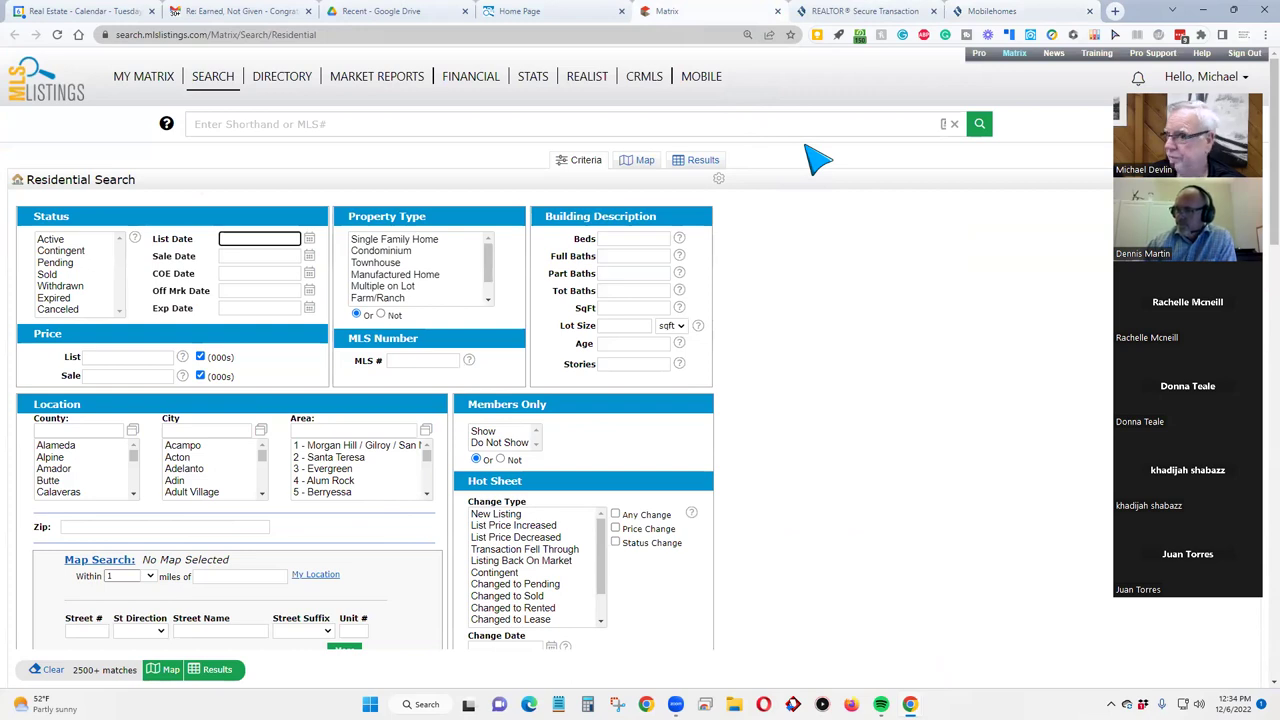
{"action": "mouse_move", "coordinate": [205, 85]}
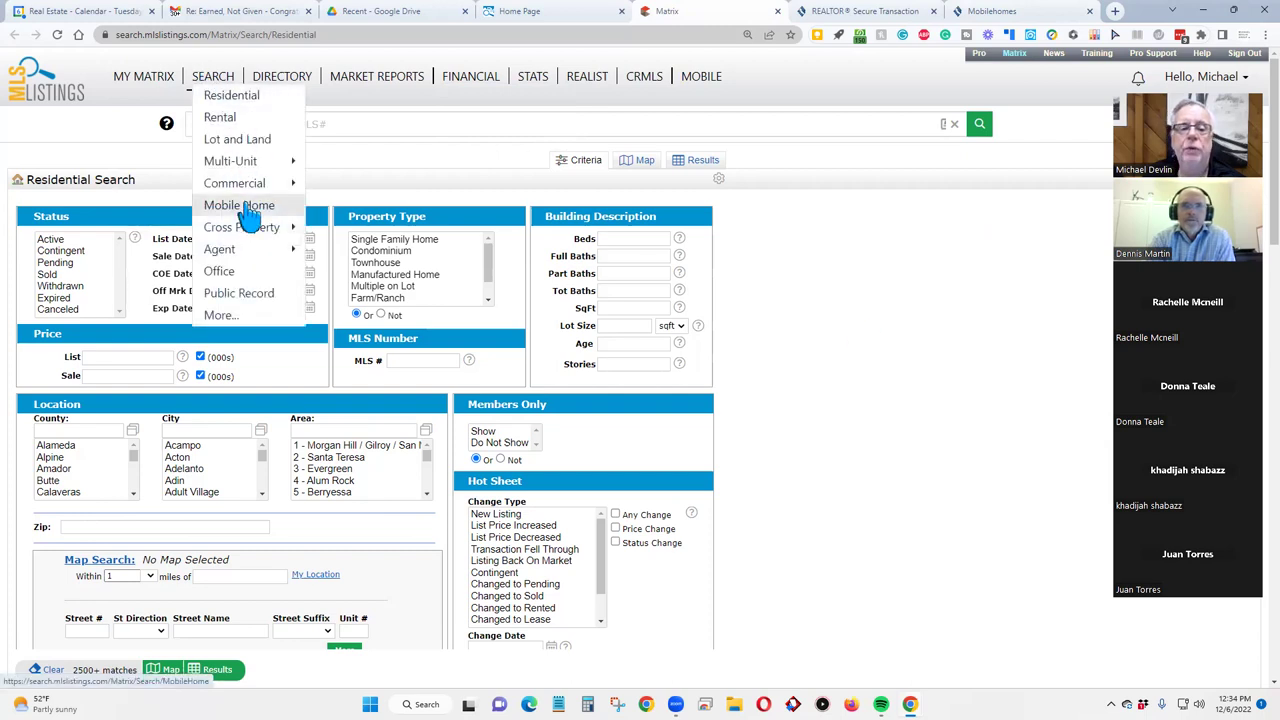
{"action": "left_click", "coordinate": [246, 207]}
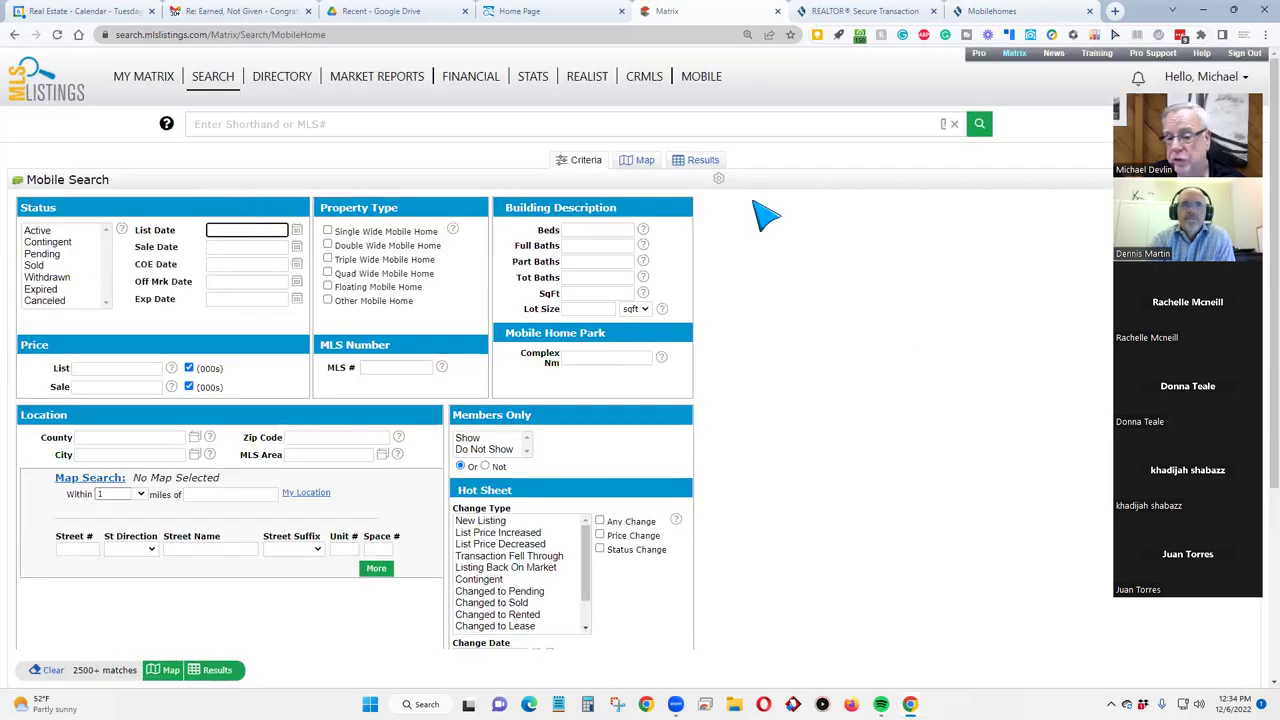
{"action": "scroll", "coordinate": [855, 233], "scroll_direction": "down", "scroll_amount": 2}
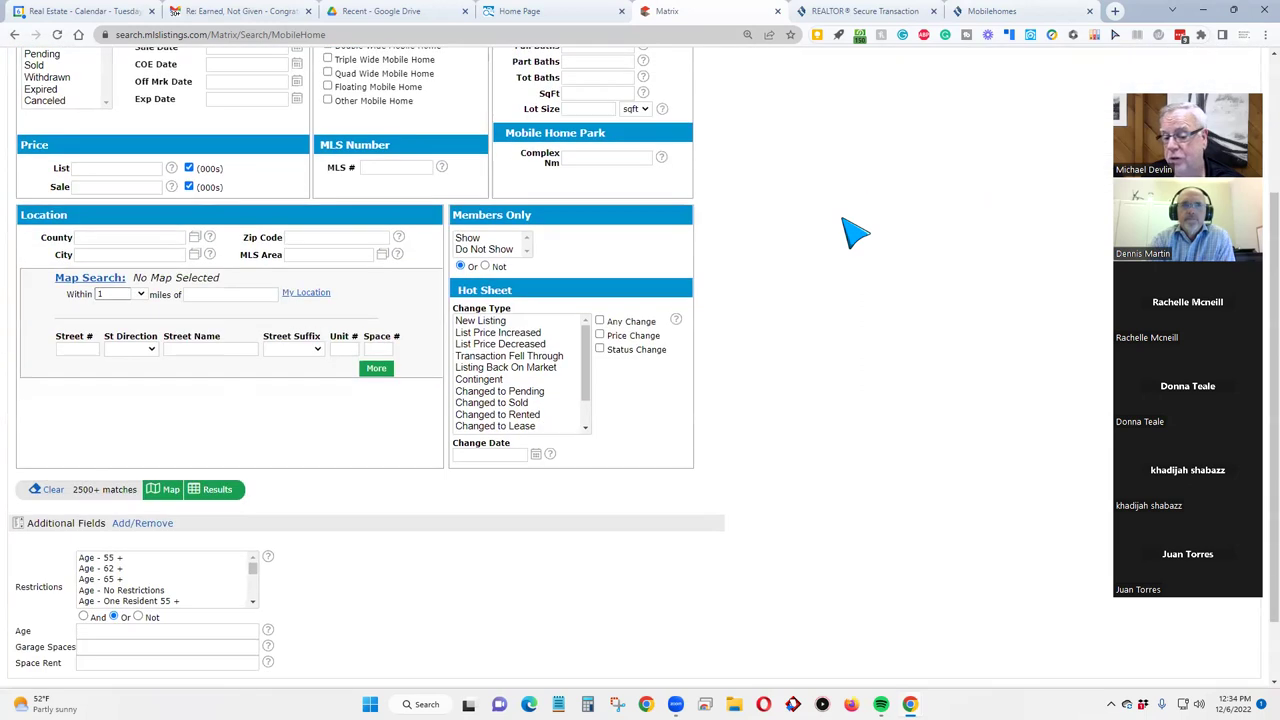
{"action": "scroll", "coordinate": [858, 231], "scroll_direction": "up", "scroll_amount": 2}
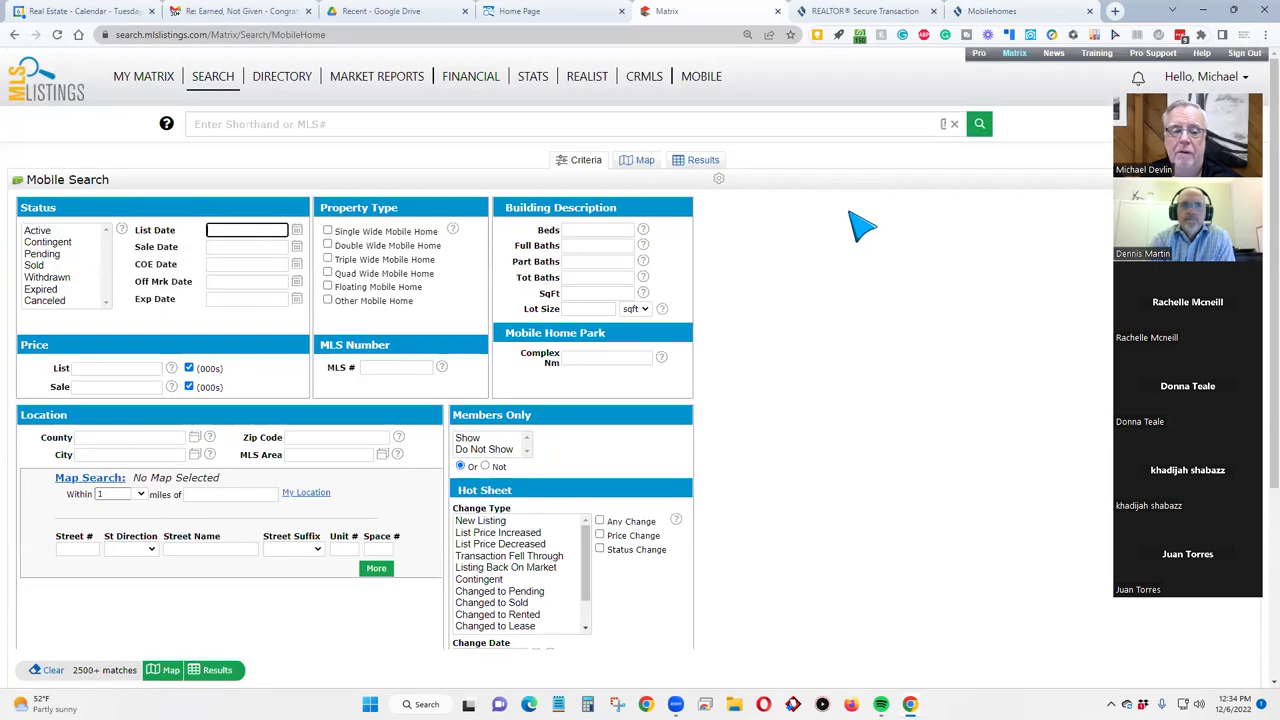
{"action": "left_click", "coordinate": [38, 231]}
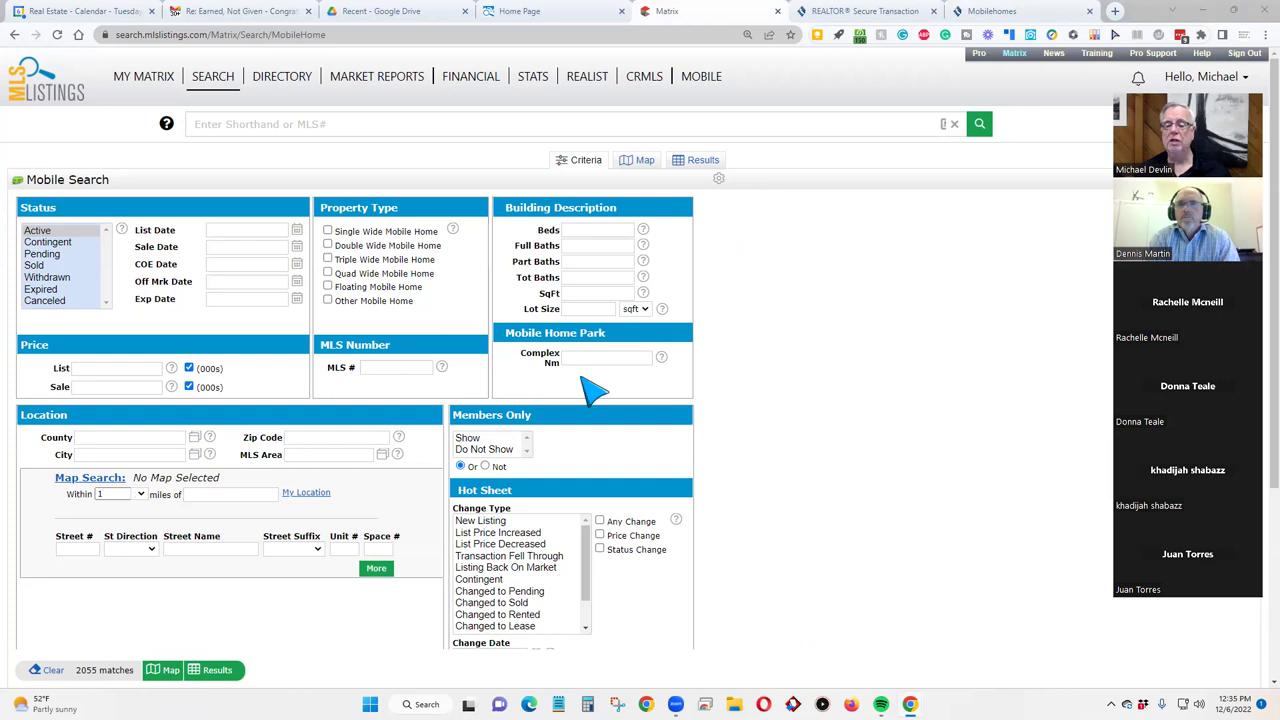
Step: Examine the additional search fields, going through the age, pet and community options offered under Restrictions
{"action": "scroll", "coordinate": [185, 422], "scroll_direction": "down", "scroll_amount": 3}
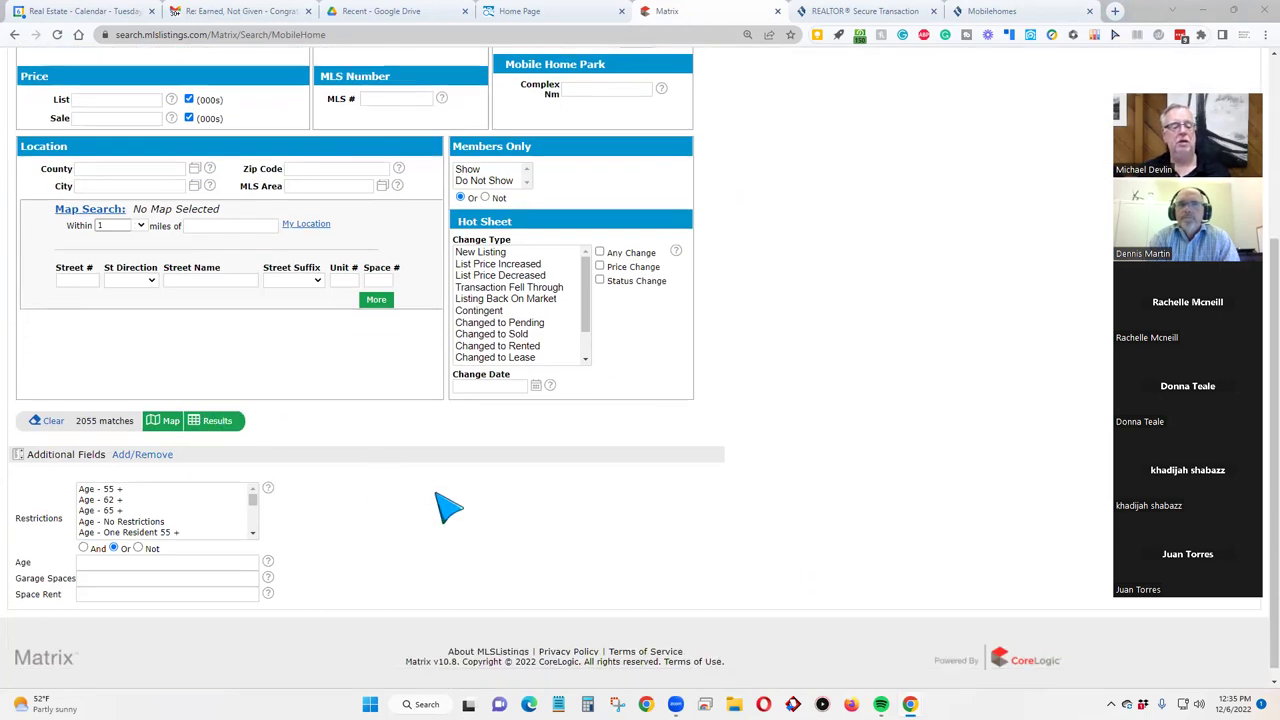
{"action": "scroll", "coordinate": [443, 508], "scroll_direction": "down", "scroll_amount": 1}
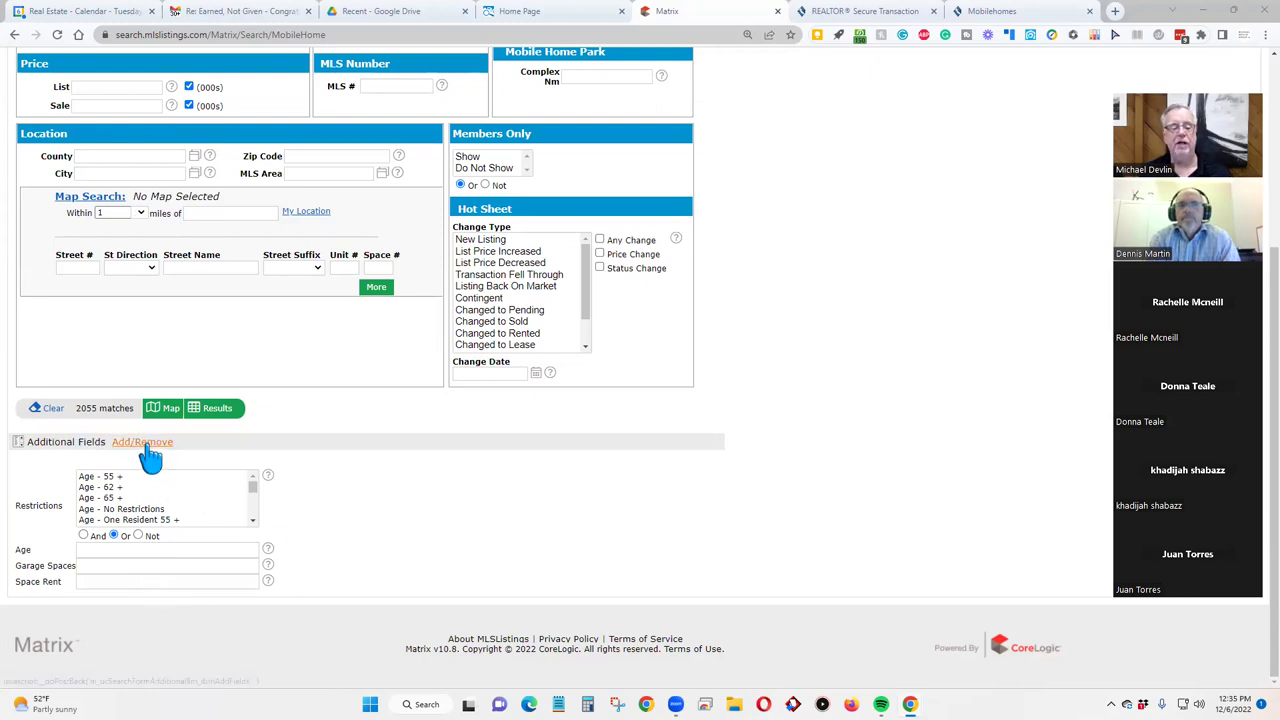
{"action": "scroll", "coordinate": [204, 515], "scroll_direction": "down", "scroll_amount": 5}
{"action": "scroll", "coordinate": [206, 515], "scroll_direction": "up", "scroll_amount": 5}
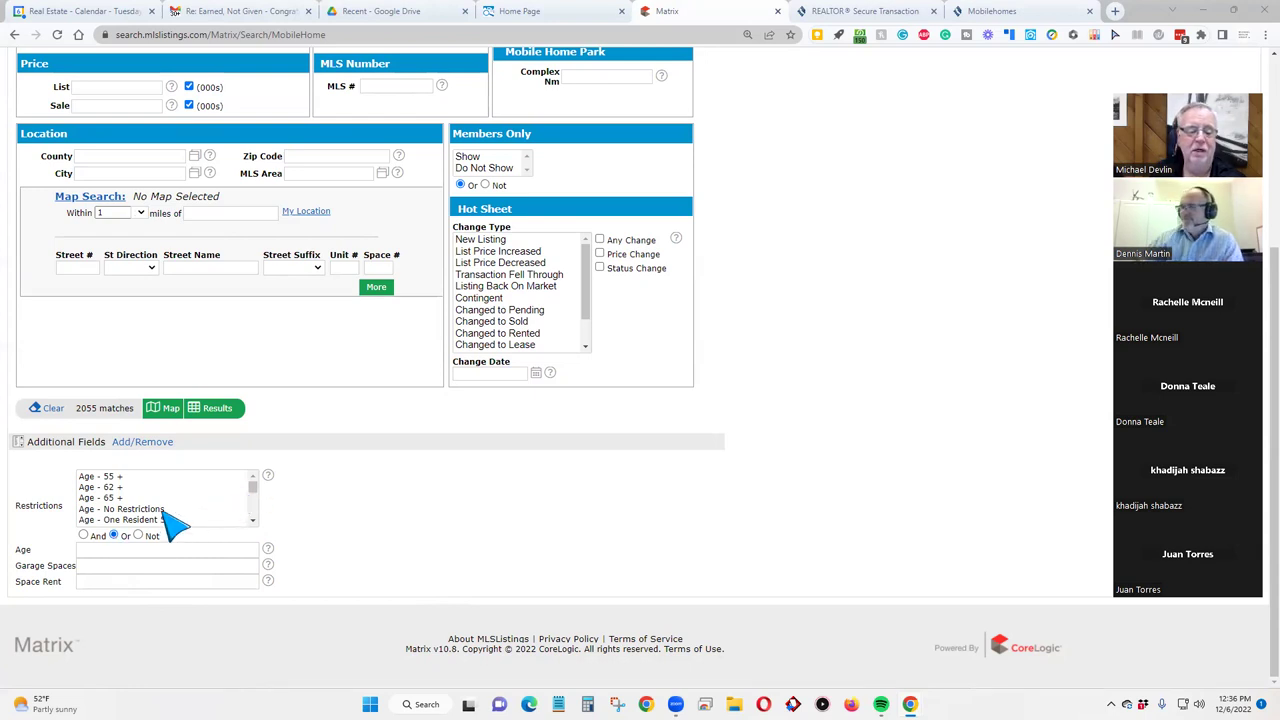
{"action": "scroll", "coordinate": [212, 515], "scroll_direction": "down", "scroll_amount": 2}
{"action": "scroll", "coordinate": [222, 522], "scroll_direction": "down", "scroll_amount": 1}
{"action": "scroll", "coordinate": [220, 522], "scroll_direction": "up", "scroll_amount": 3}
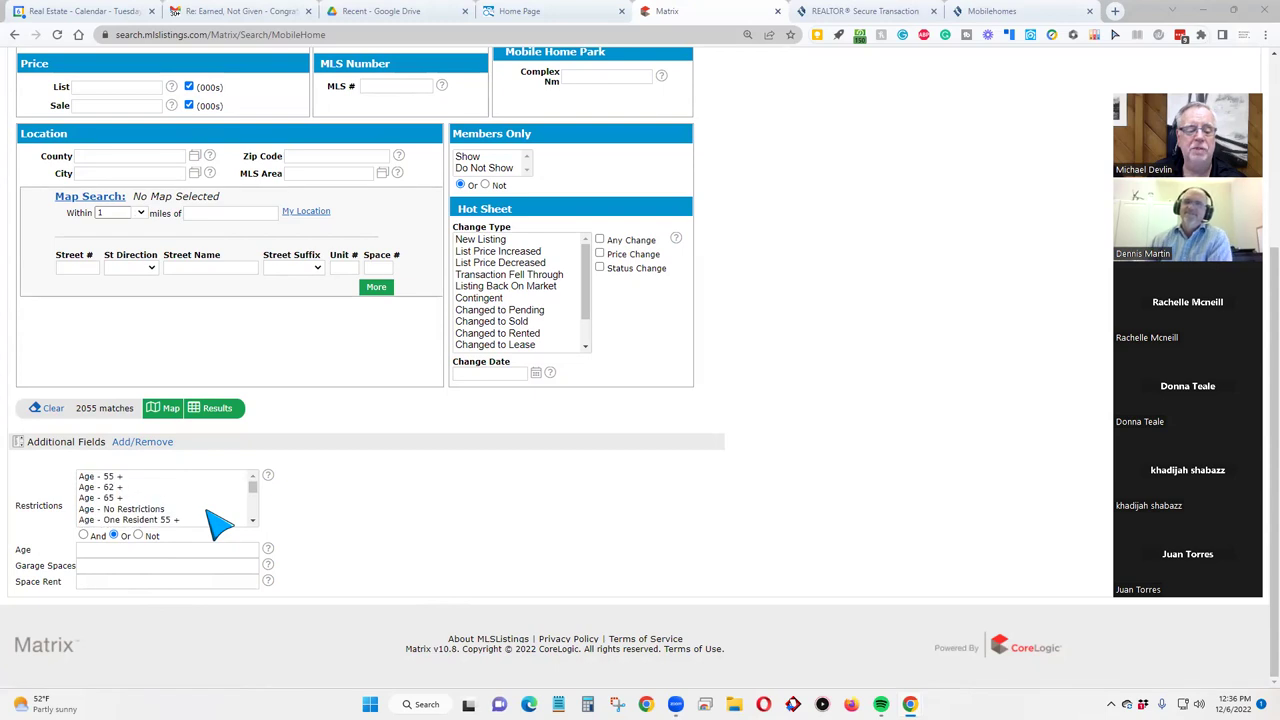
{"action": "scroll", "coordinate": [218, 522], "scroll_direction": "down", "scroll_amount": 3}
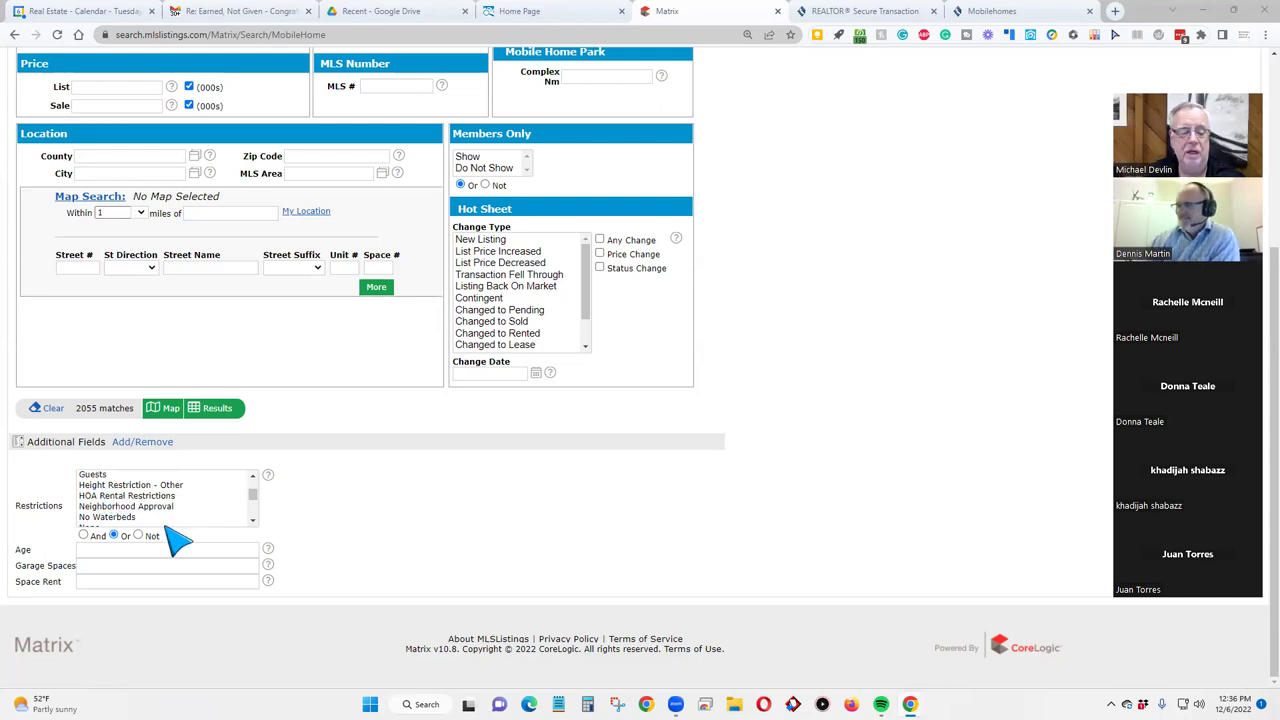
{"action": "scroll", "coordinate": [192, 503], "scroll_direction": "down", "scroll_amount": 2}
{"action": "scroll", "coordinate": [196, 505], "scroll_direction": "down", "scroll_amount": 2}
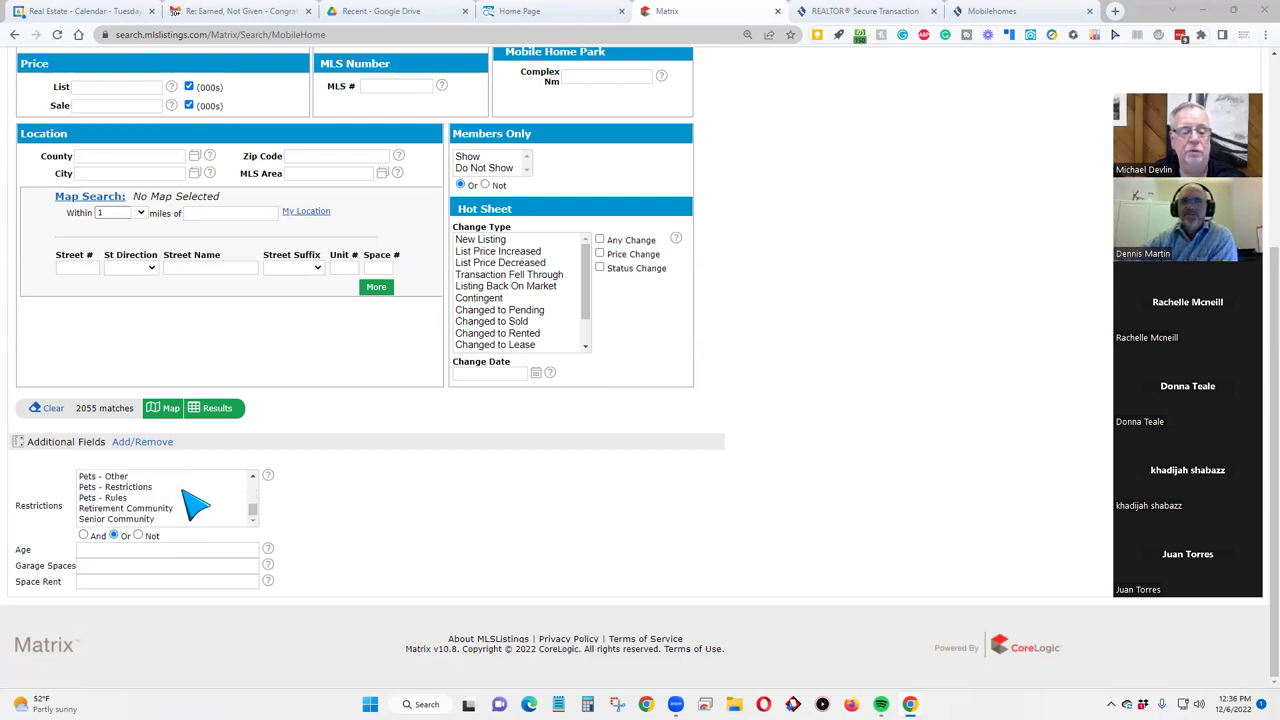
{"action": "scroll", "coordinate": [195, 495], "scroll_direction": "up", "scroll_amount": 5}
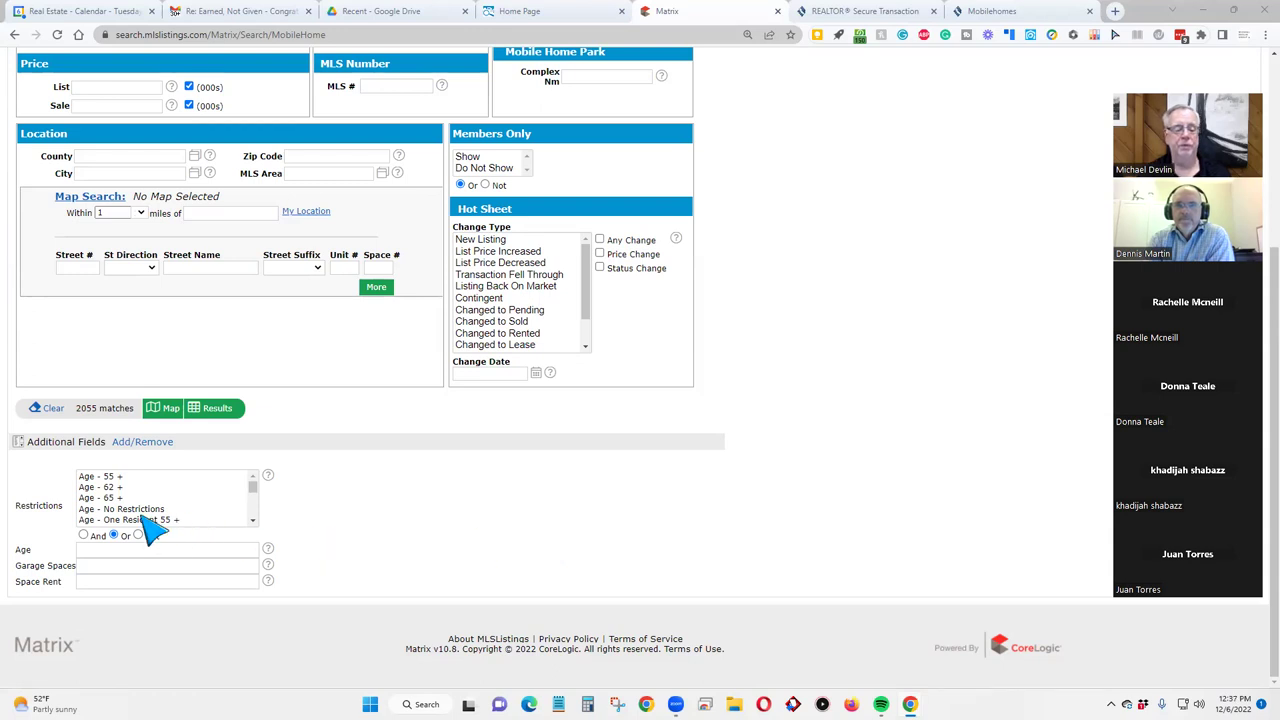
Step: Check the Age, Garage Spaces and Space Rent fields among the additional search fields without entering values
{"action": "left_click", "coordinate": [86, 551]}
{"action": "left_click", "coordinate": [84, 566]}
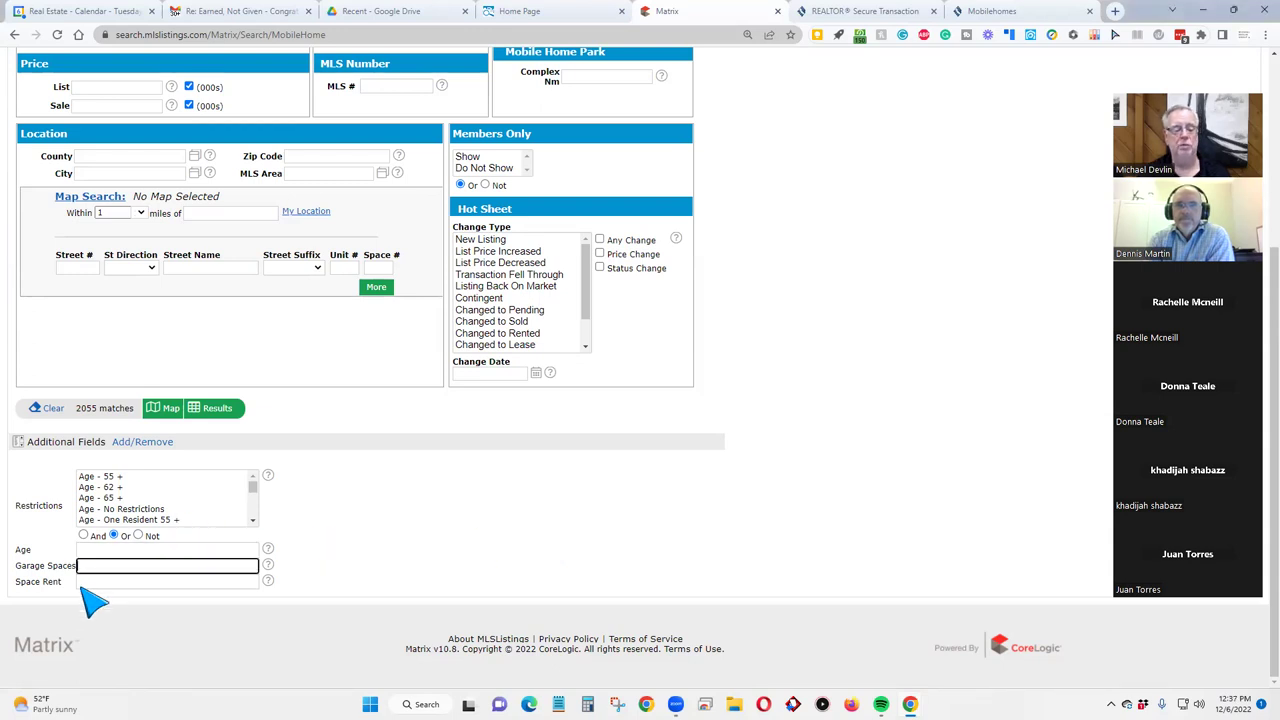
{"action": "left_click", "coordinate": [84, 584]}
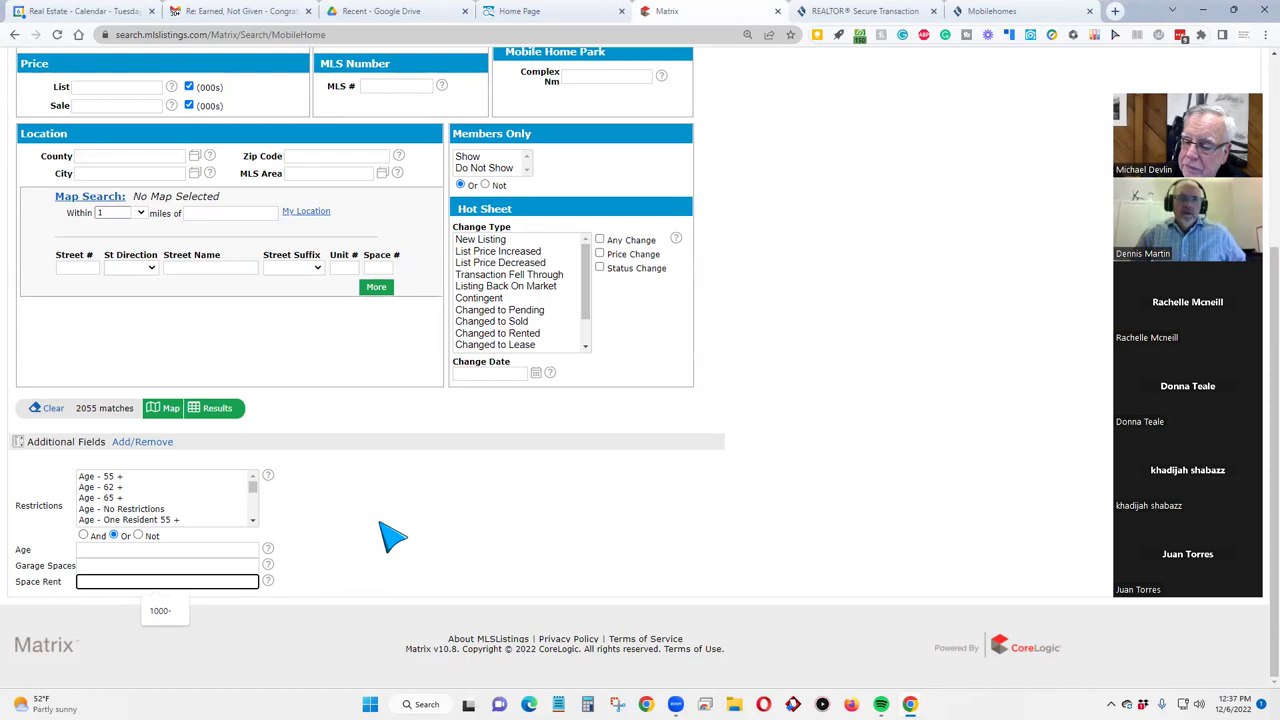
{"action": "left_click", "coordinate": [787, 646]}
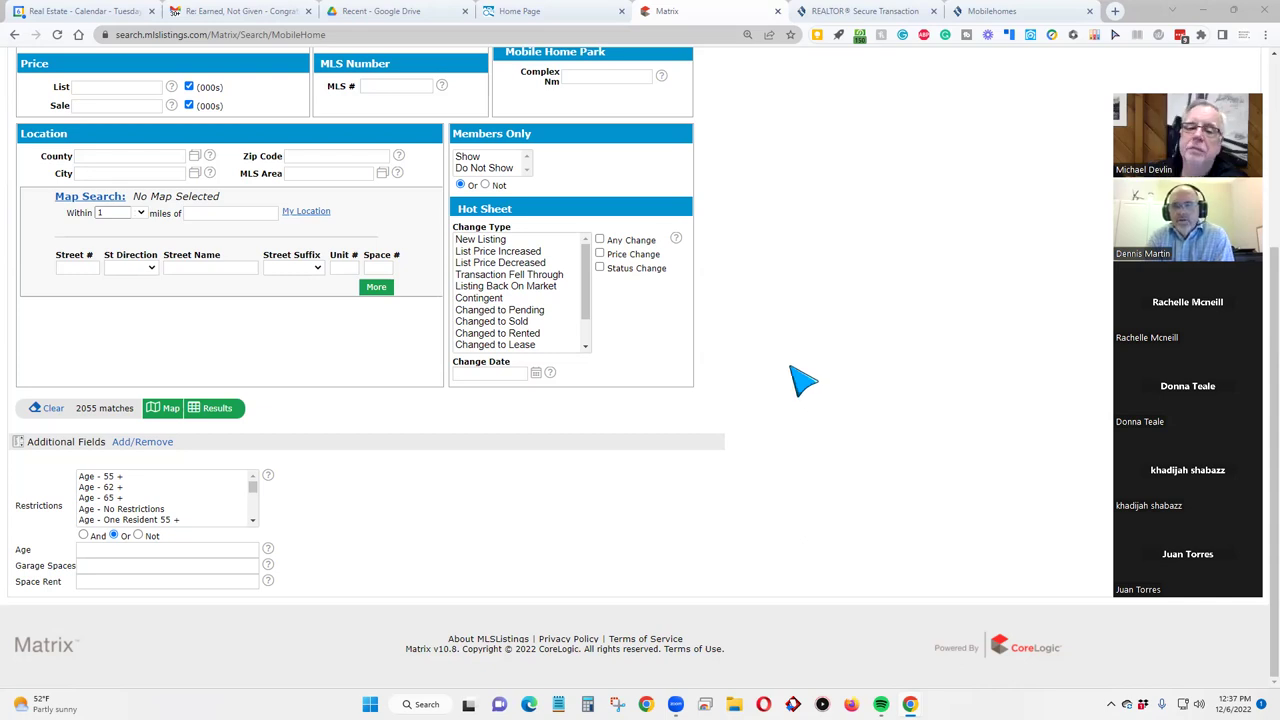
Step: Set the map search radius to 0.25 miles in the Location criteria
{"action": "scroll", "coordinate": [803, 380], "scroll_direction": "up", "scroll_amount": 3}
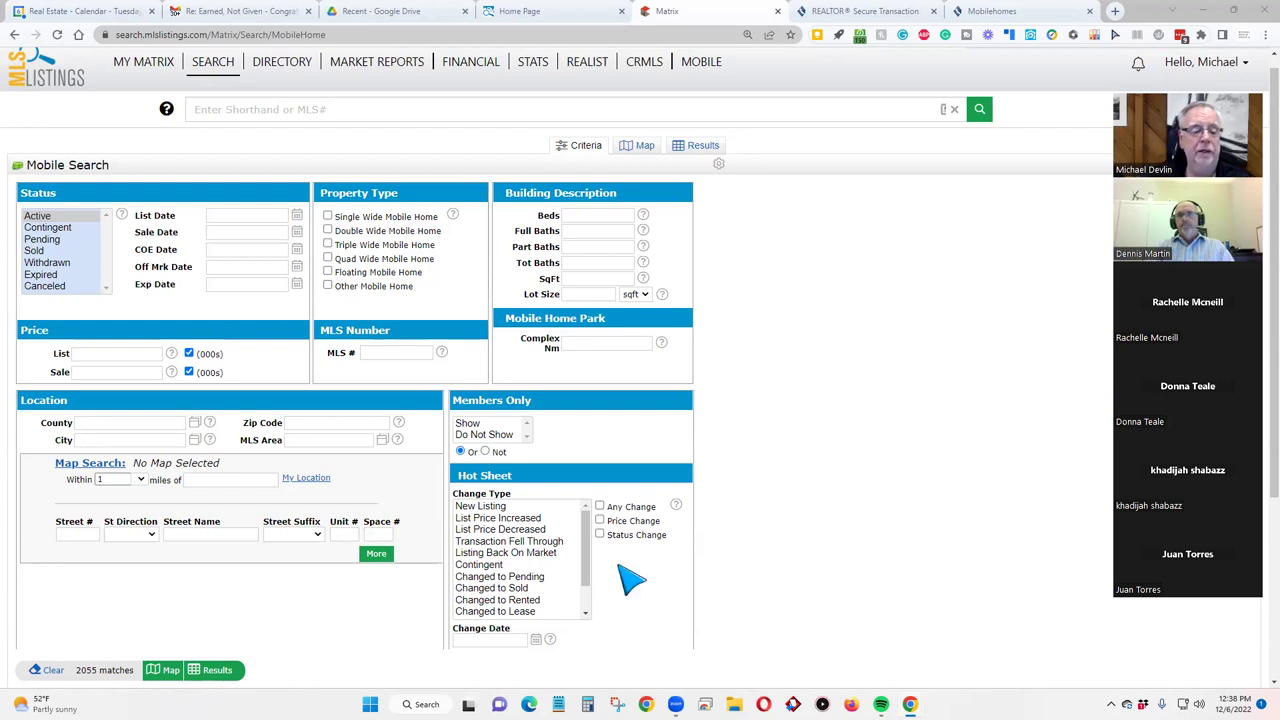
{"action": "left_click", "coordinate": [100, 441]}
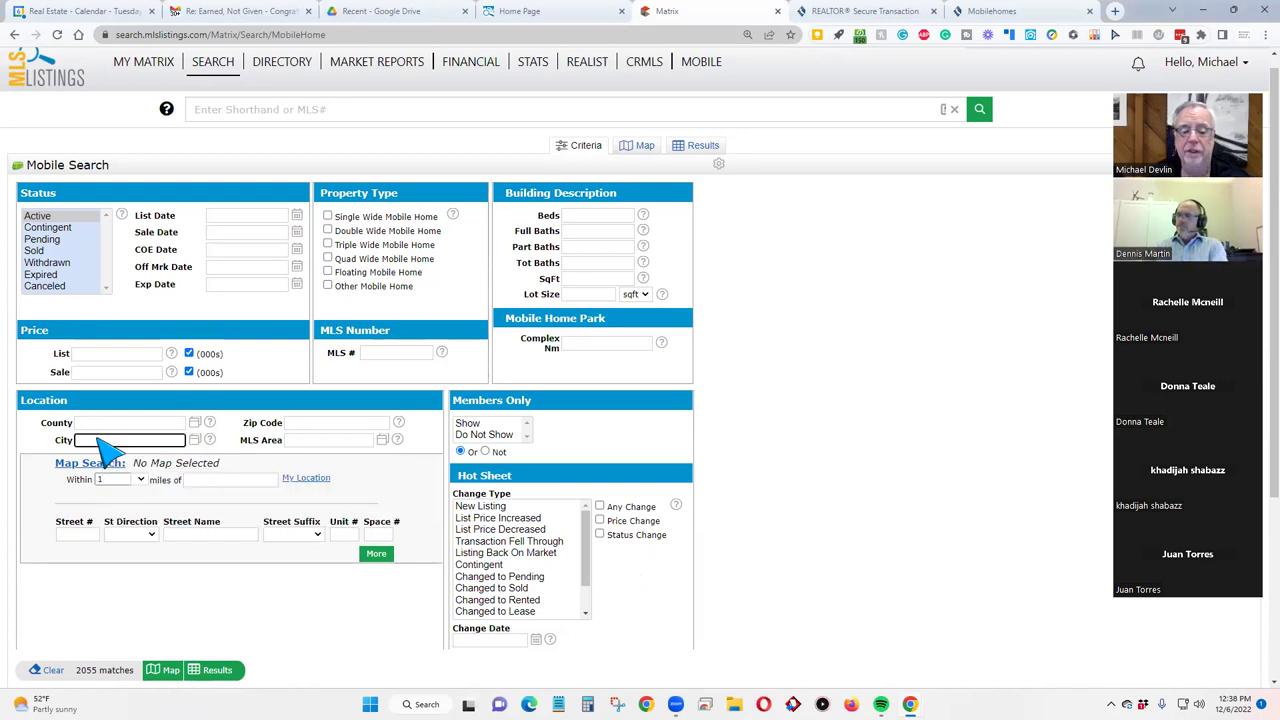
{"action": "left_click", "coordinate": [214, 480]}
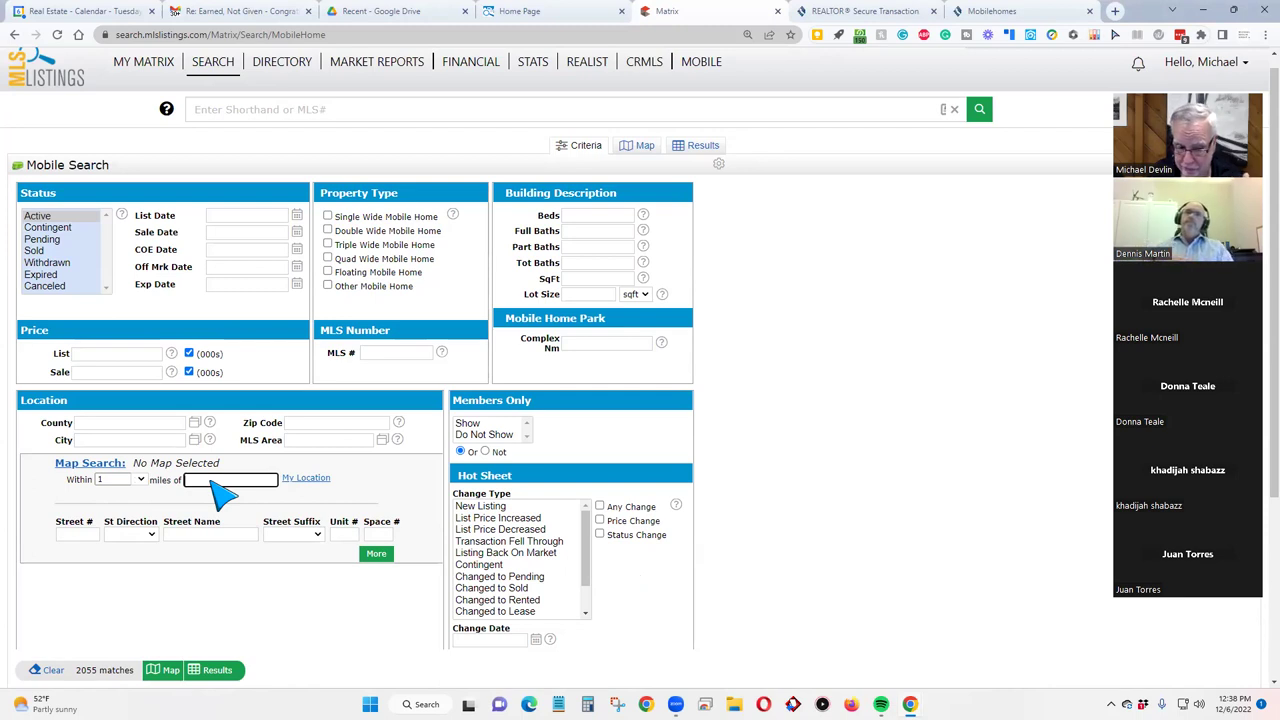
{"action": "left_click", "coordinate": [140, 480]}
{"action": "left_click", "coordinate": [143, 492]}
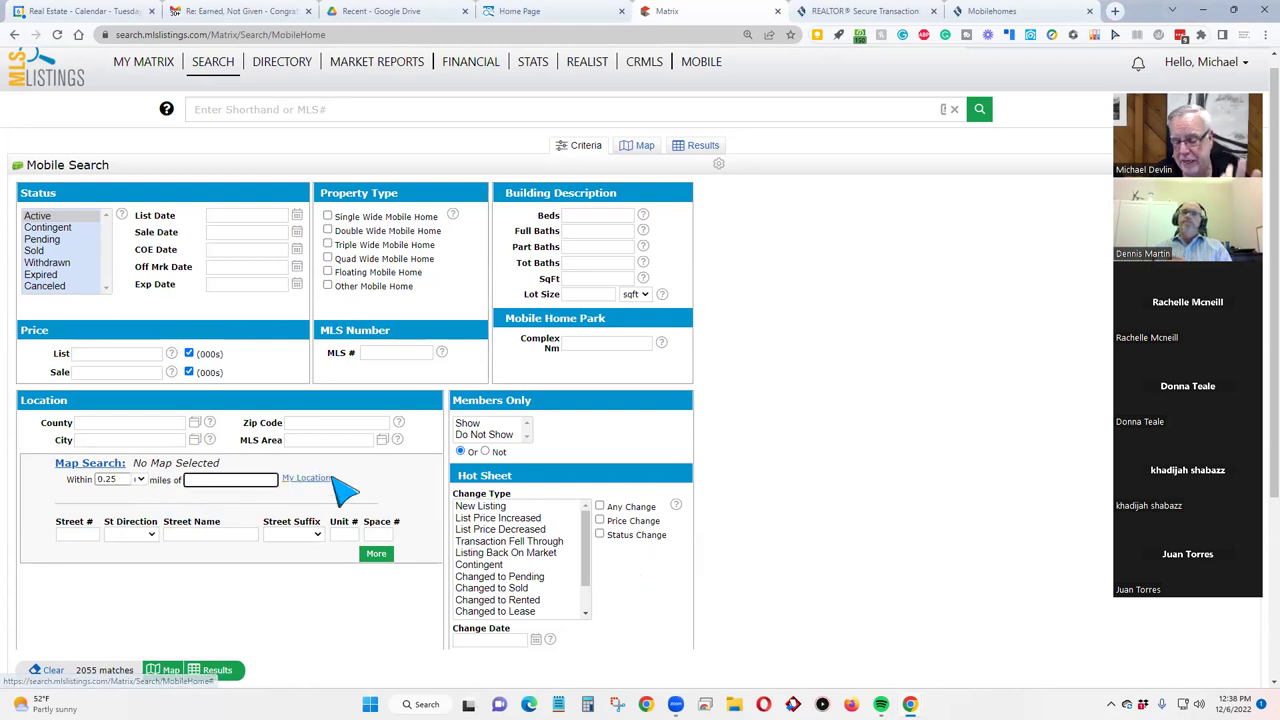
Step: Set the hot sheet's Change Date to 0-90 and select every listed status from Active through Canceled
{"action": "scroll", "coordinate": [737, 443], "scroll_direction": "down", "scroll_amount": 2}
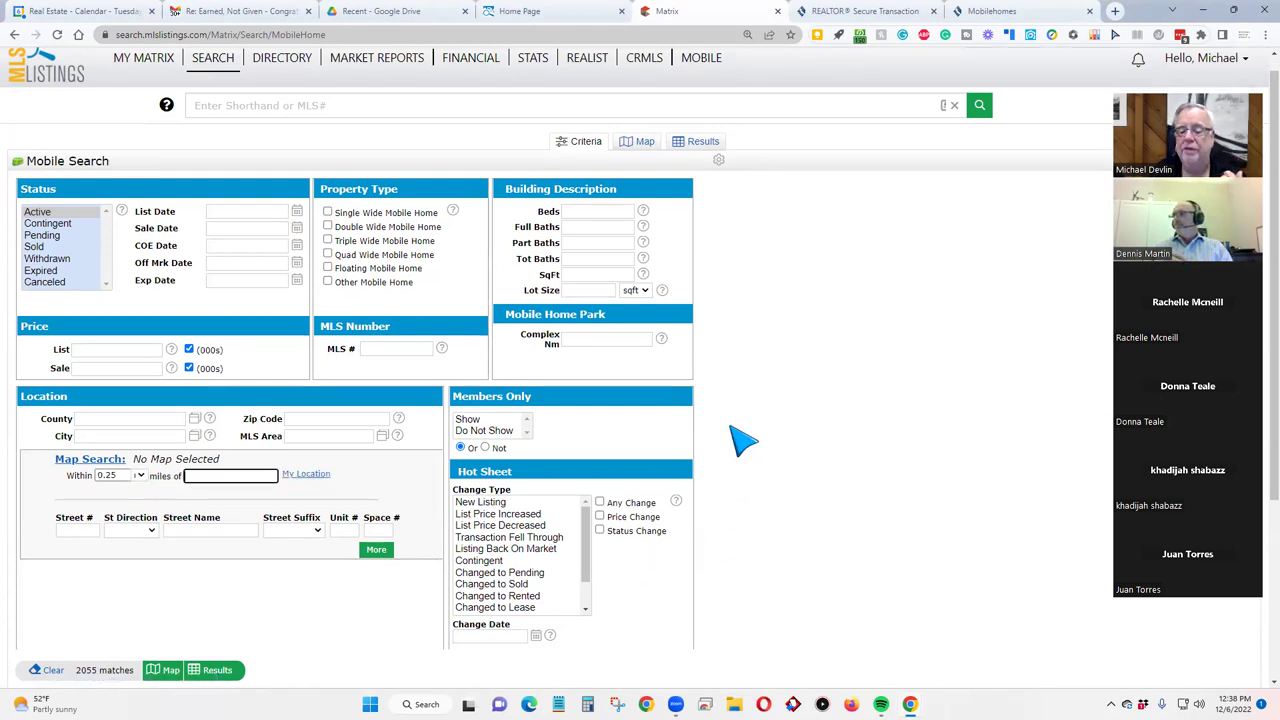
{"action": "left_click", "coordinate": [489, 509]}
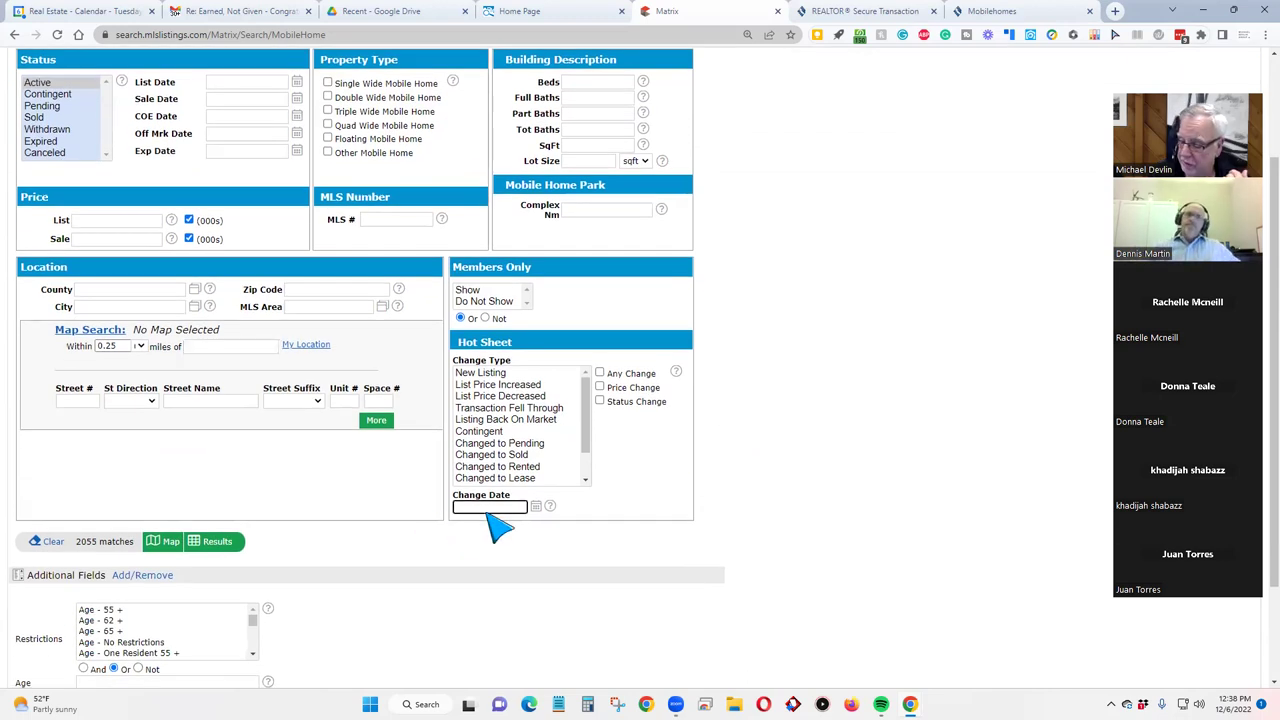
{"action": "type", "text": "0-90"}
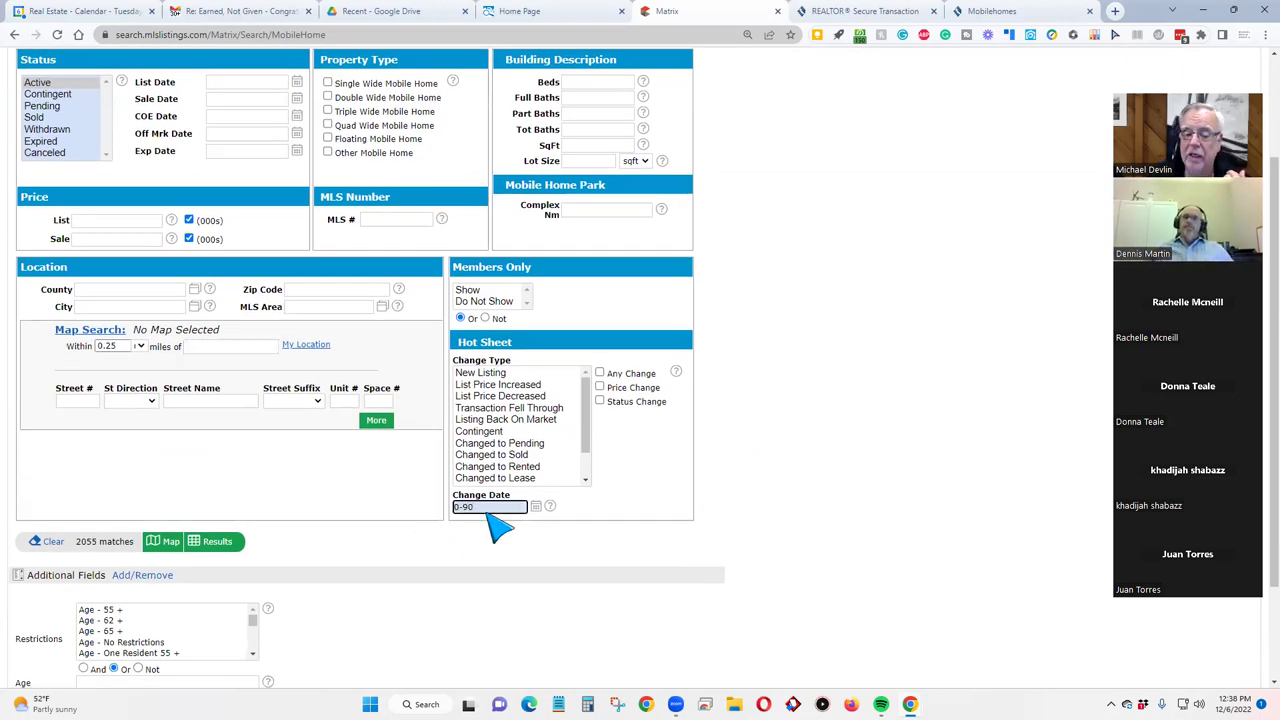
{"action": "scroll", "coordinate": [196, 347], "scroll_direction": "up", "scroll_amount": 1}
{"action": "left_click_drag", "start_coordinate": [37, 149], "coordinate": [50, 221]}
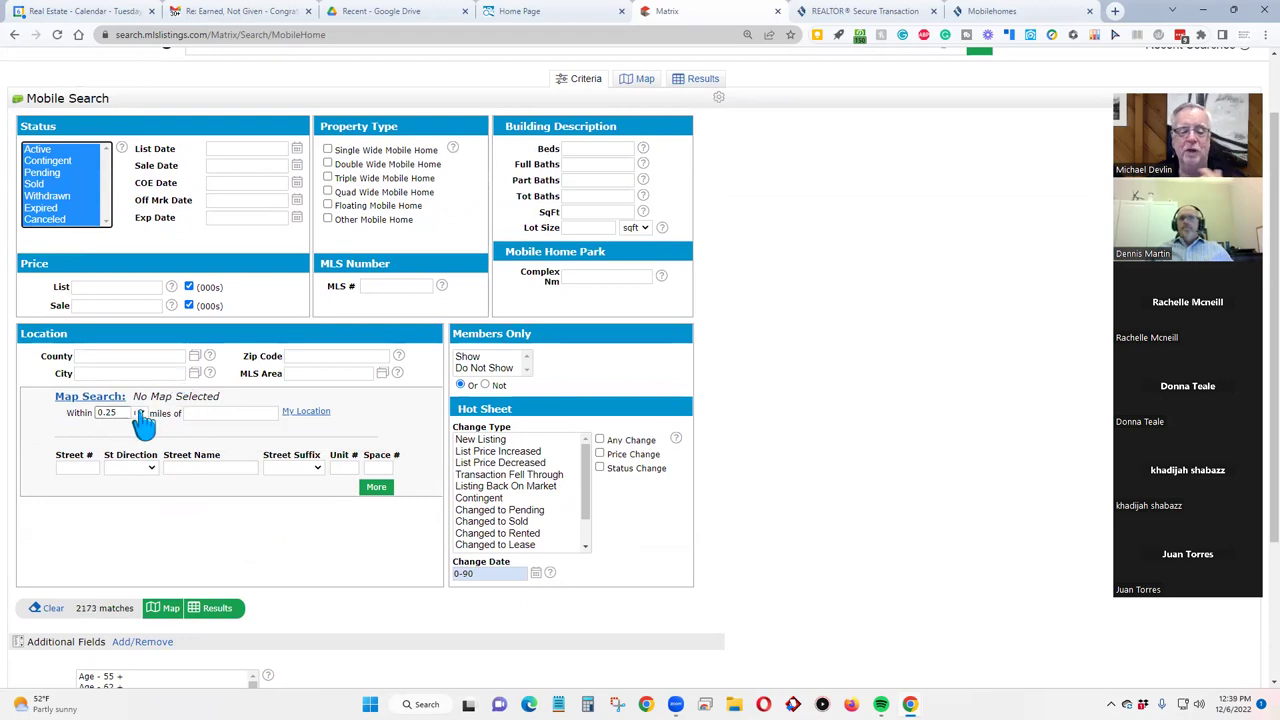
{"action": "left_click", "coordinate": [465, 576]}
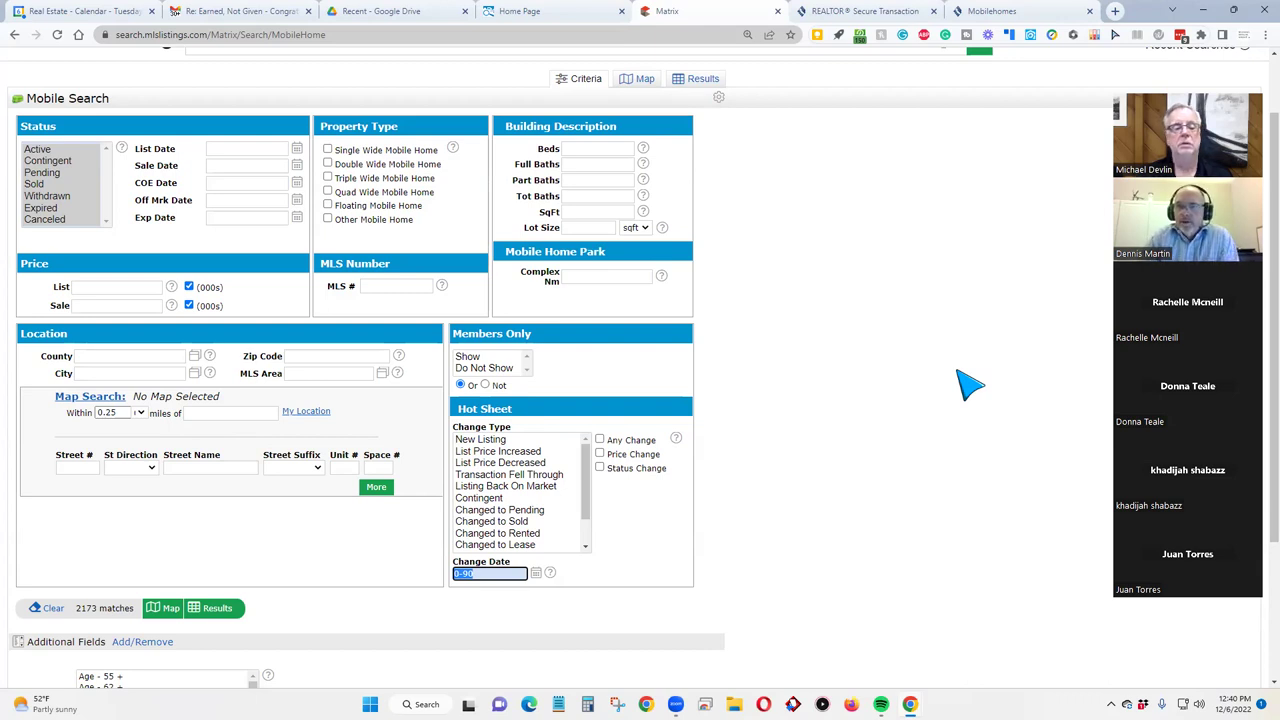
Step: Set the City criterion in the Location section to RC - Redwood City and refresh the match count
{"action": "left_click", "coordinate": [98, 373]}
{"action": "type", "text": "redw"}
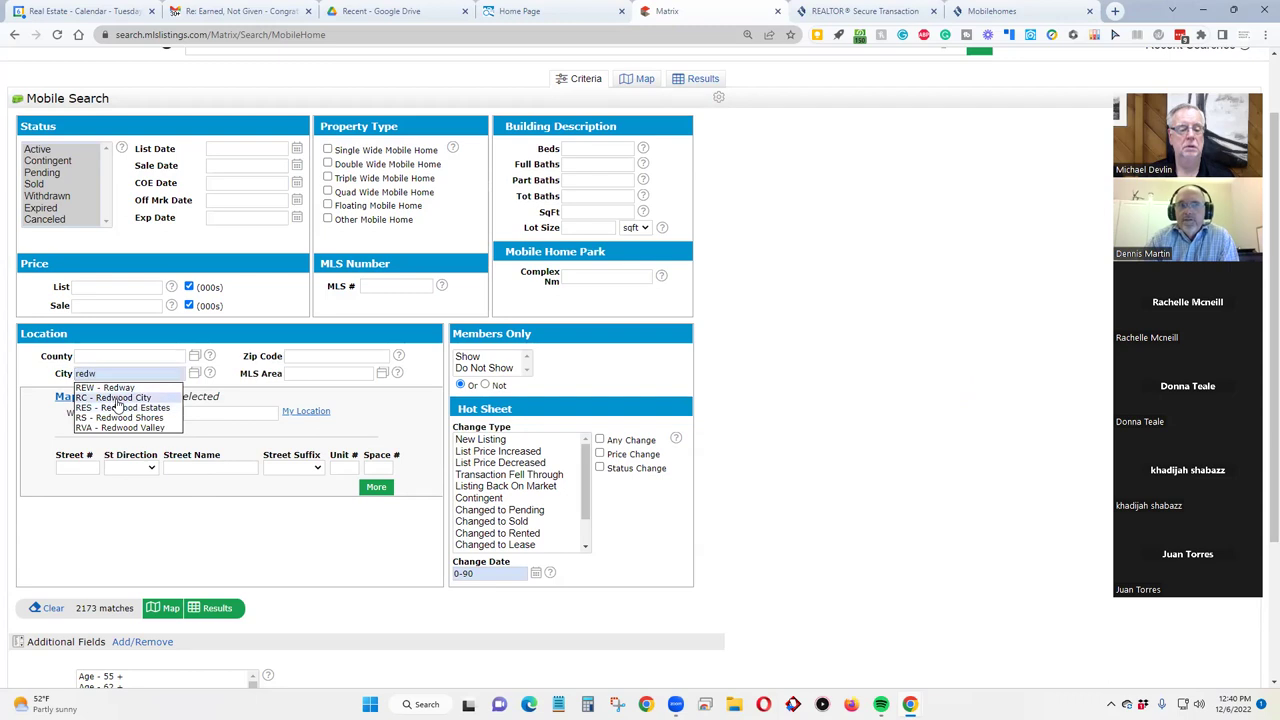
{"action": "left_click", "coordinate": [112, 397]}
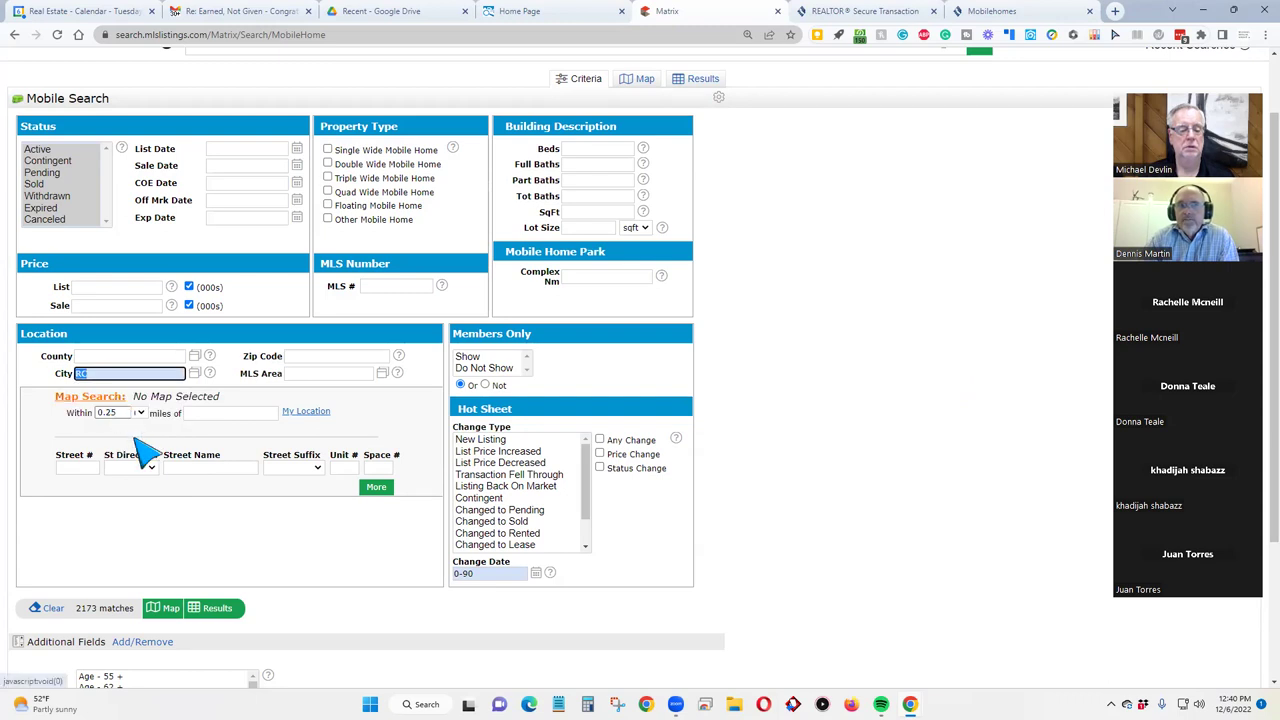
{"action": "left_click", "coordinate": [255, 557]}
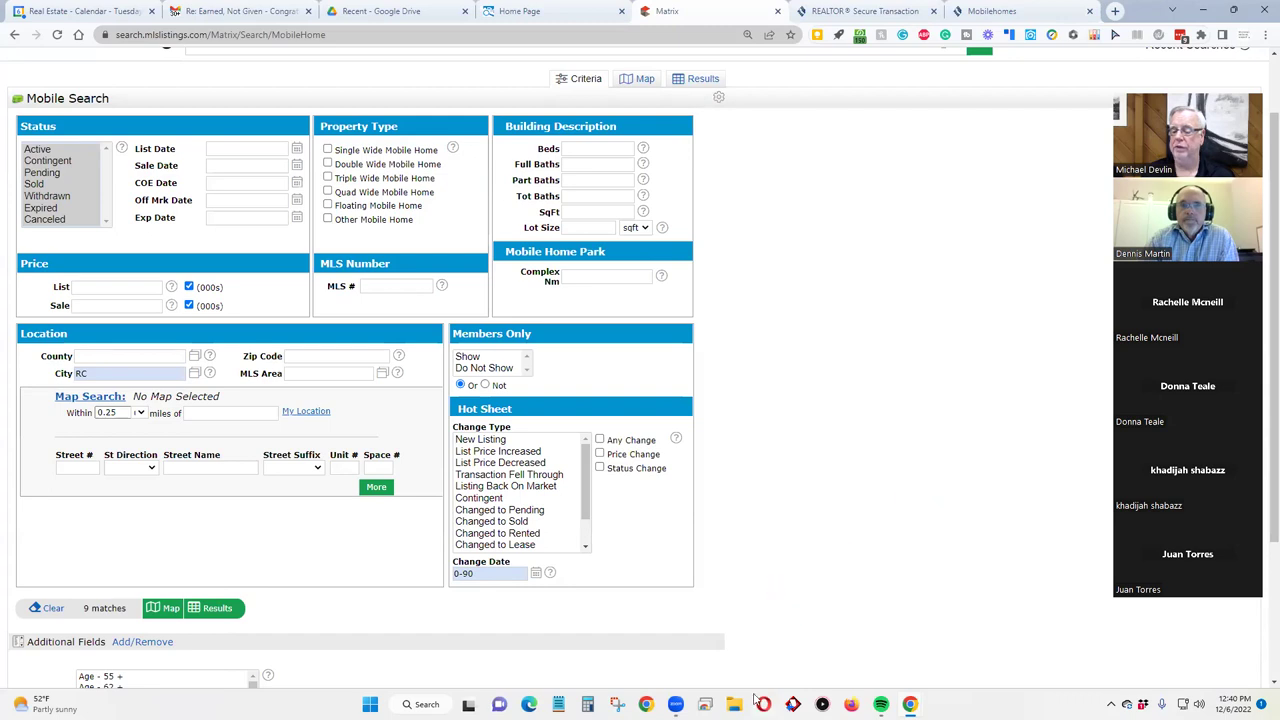
{"action": "scroll", "coordinate": [800, 500], "scroll_direction": "up", "scroll_amount": 2}
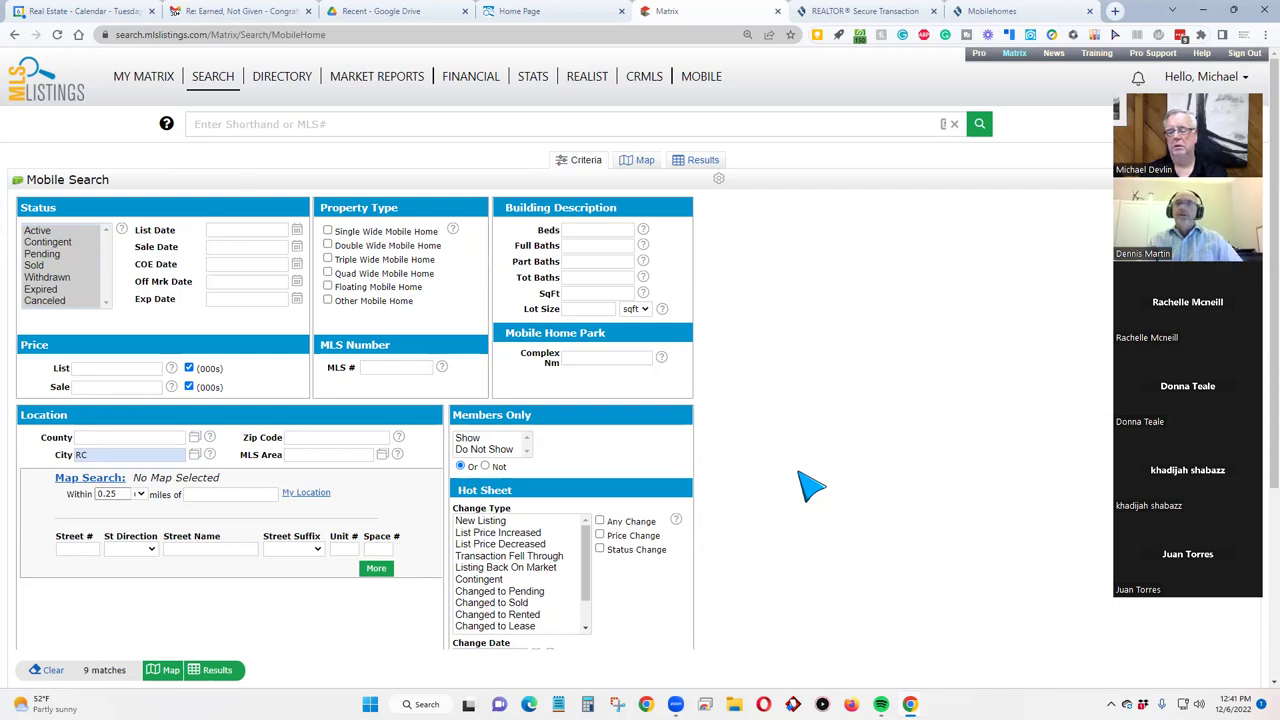
{"action": "scroll", "coordinate": [815, 395], "scroll_direction": "down", "scroll_amount": 3}
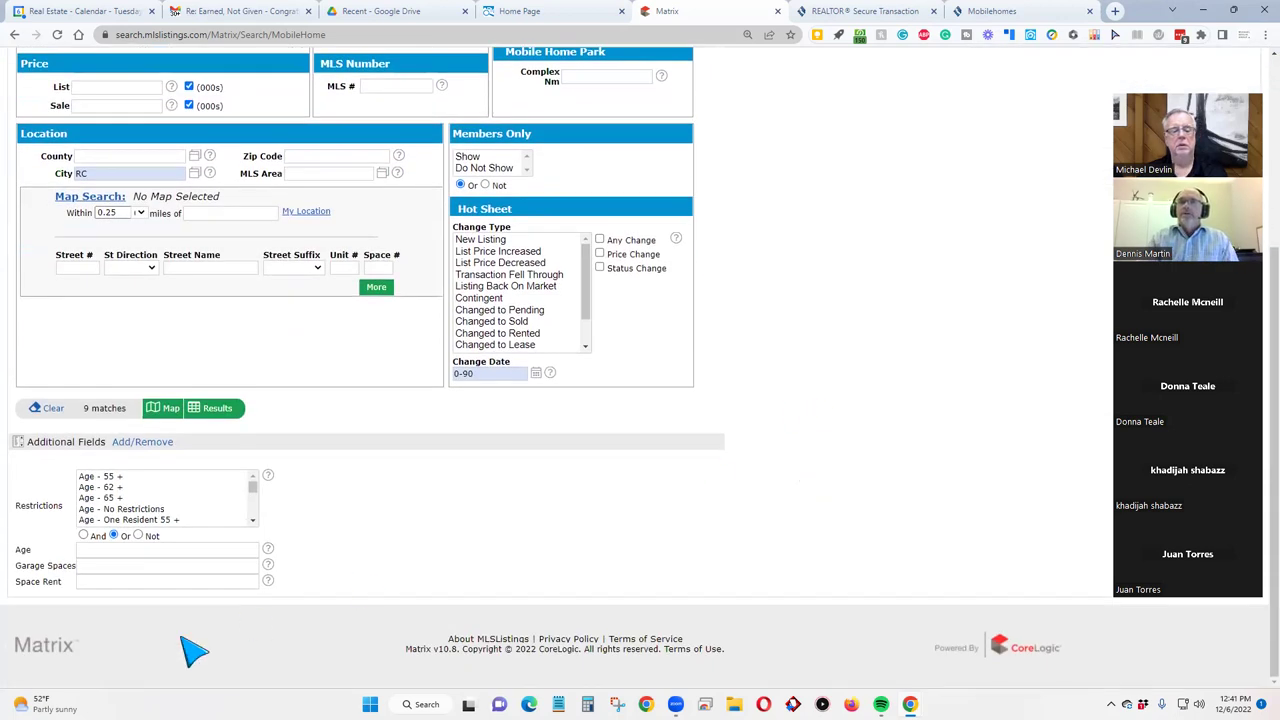
{"action": "left_click", "coordinate": [146, 581]}
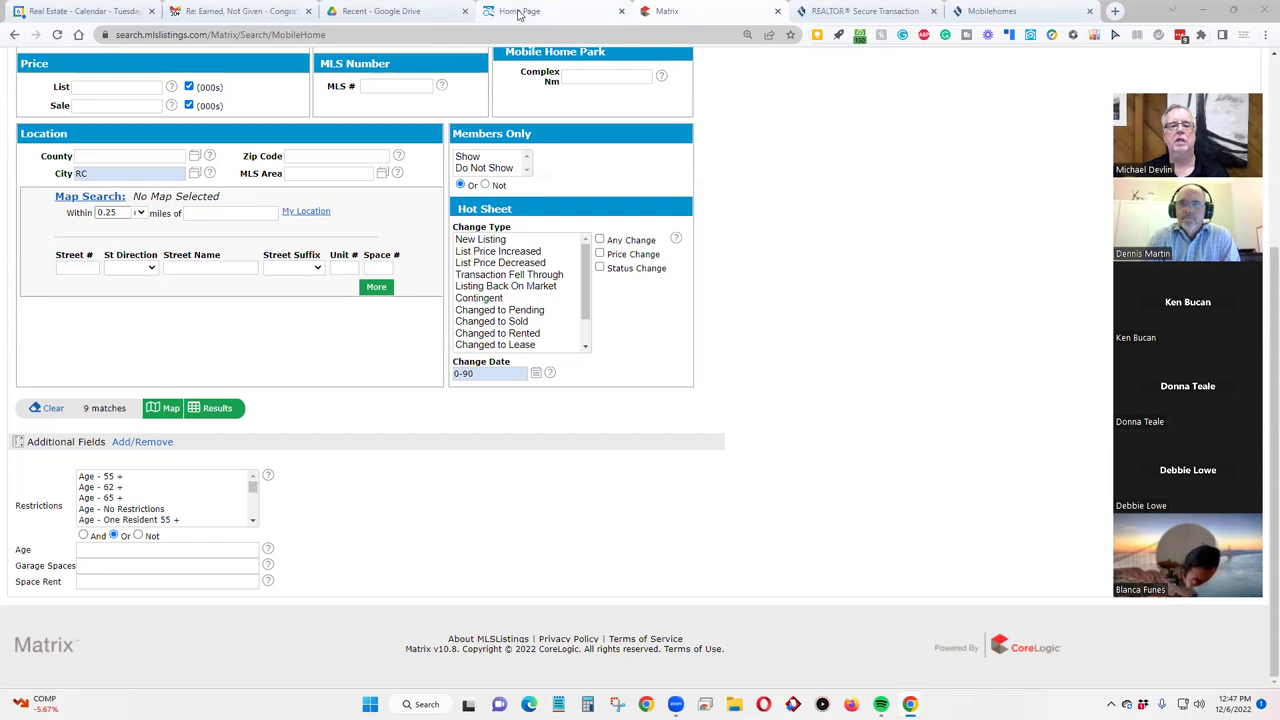
Step: Switch to the zipForm window with the 2022 Sample transaction and show it maximized
{"action": "left_click", "coordinate": [1206, 12]}
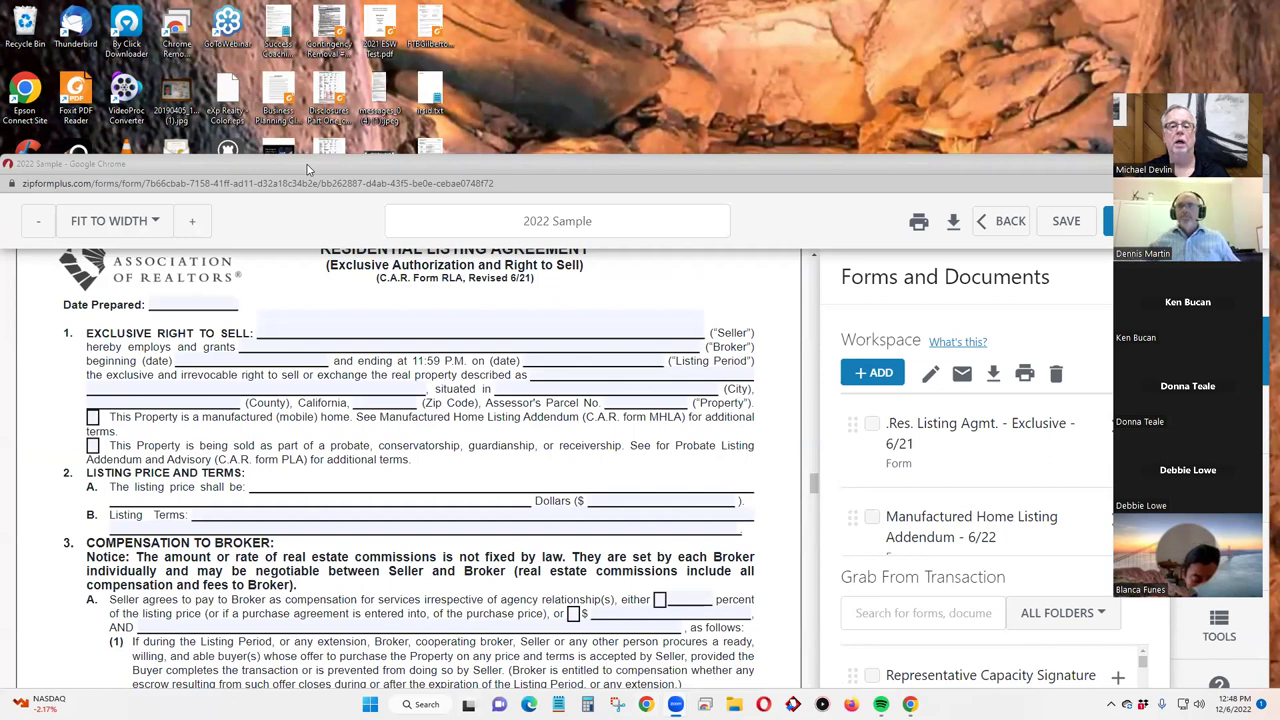
{"action": "left_click_drag", "start_coordinate": [310, 170], "coordinate": [750, 50]}
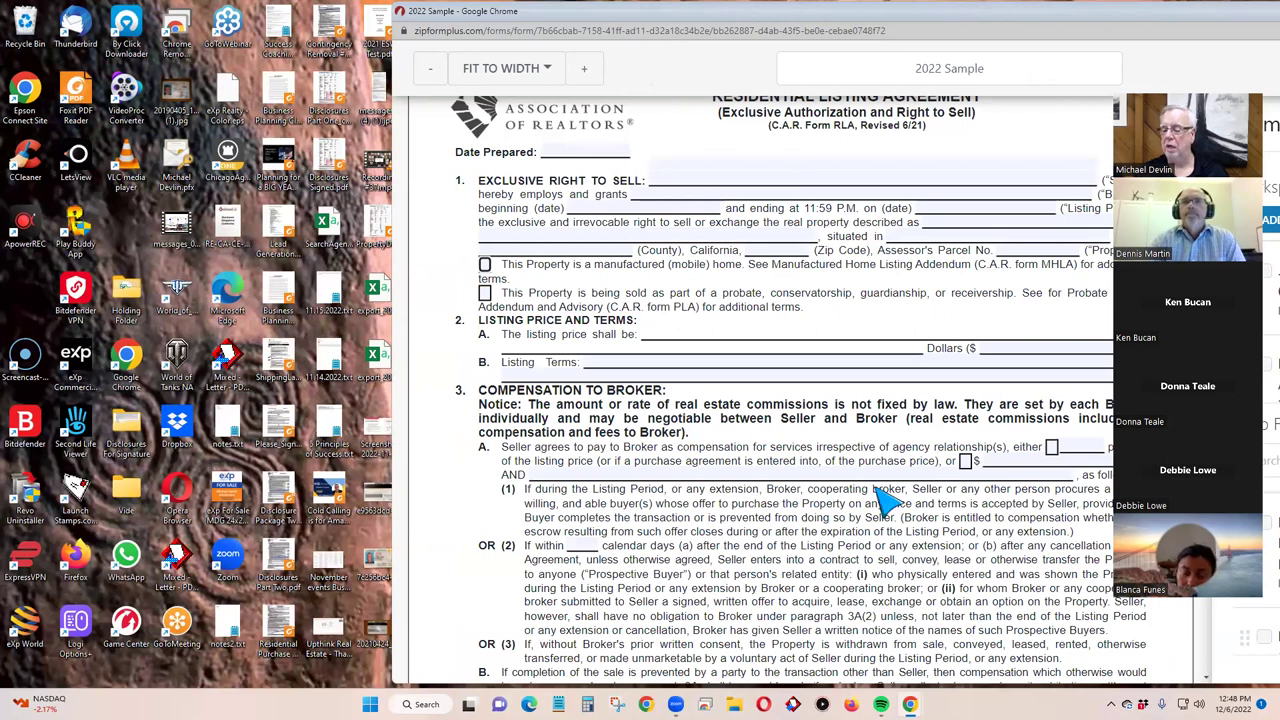
{"action": "key", "text": "super+Up"}
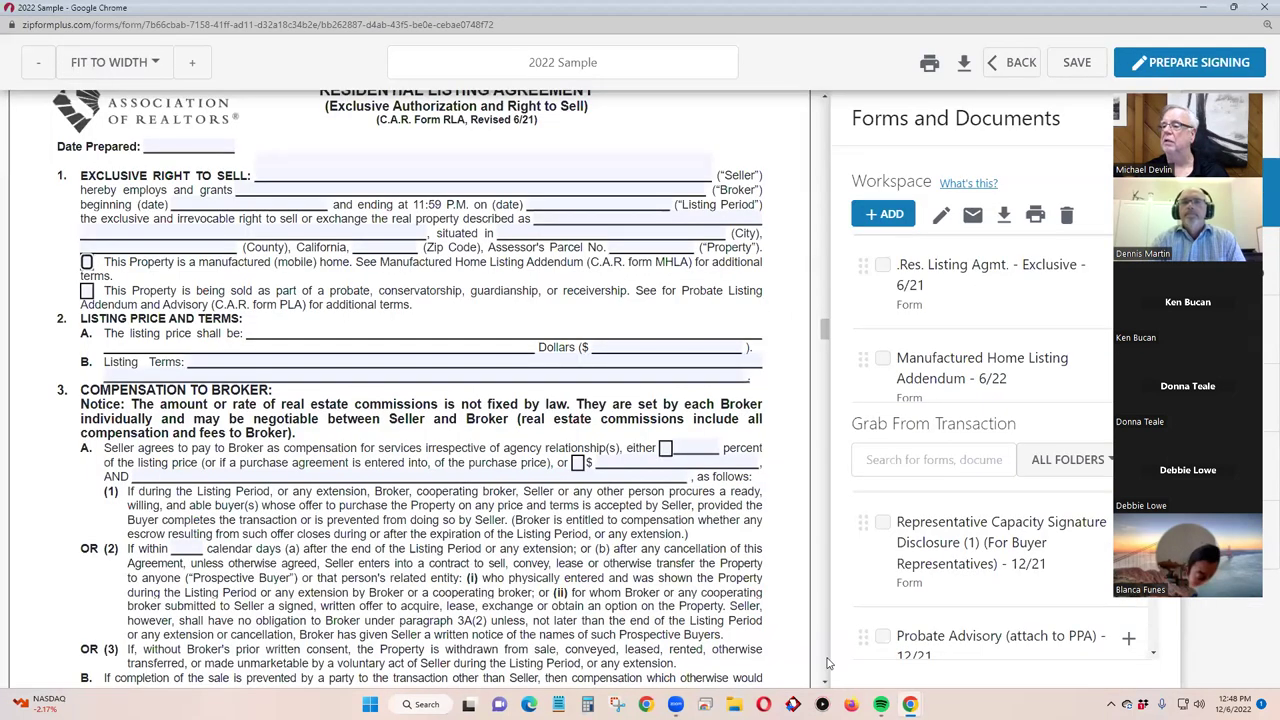
{"action": "left_click", "coordinate": [1203, 8]}
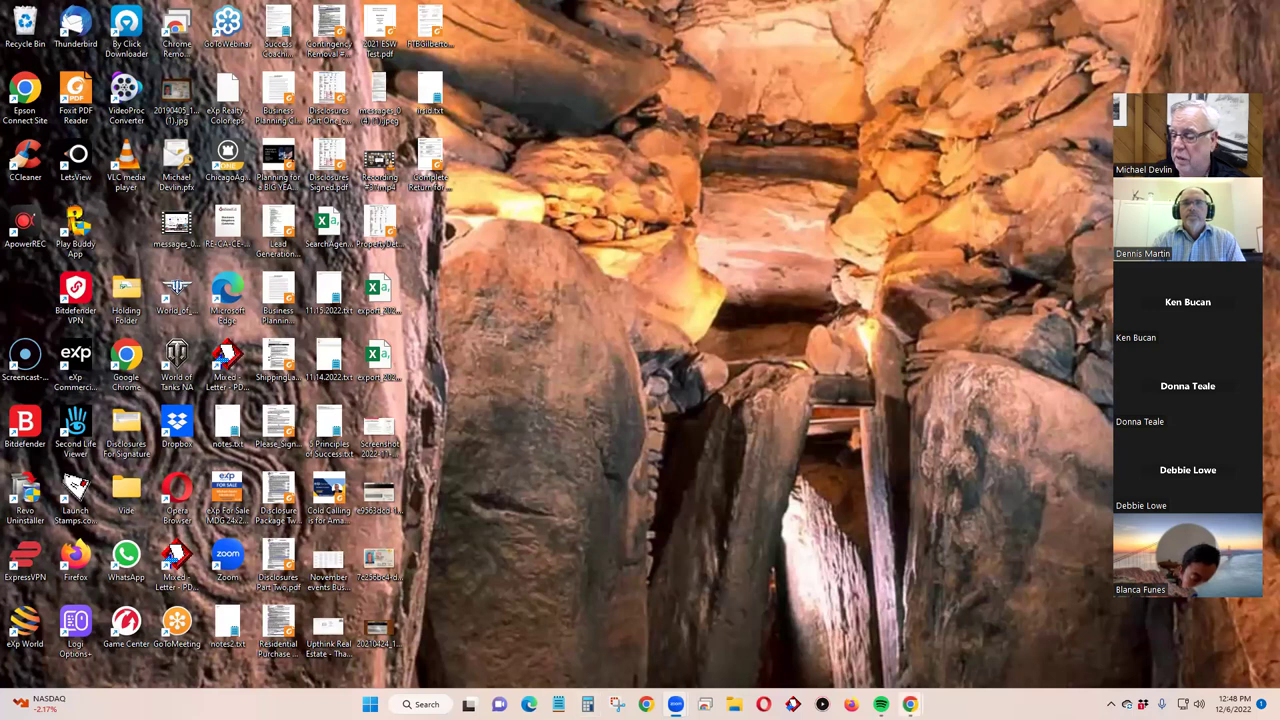
{"action": "key", "text": "alt+Tab"}
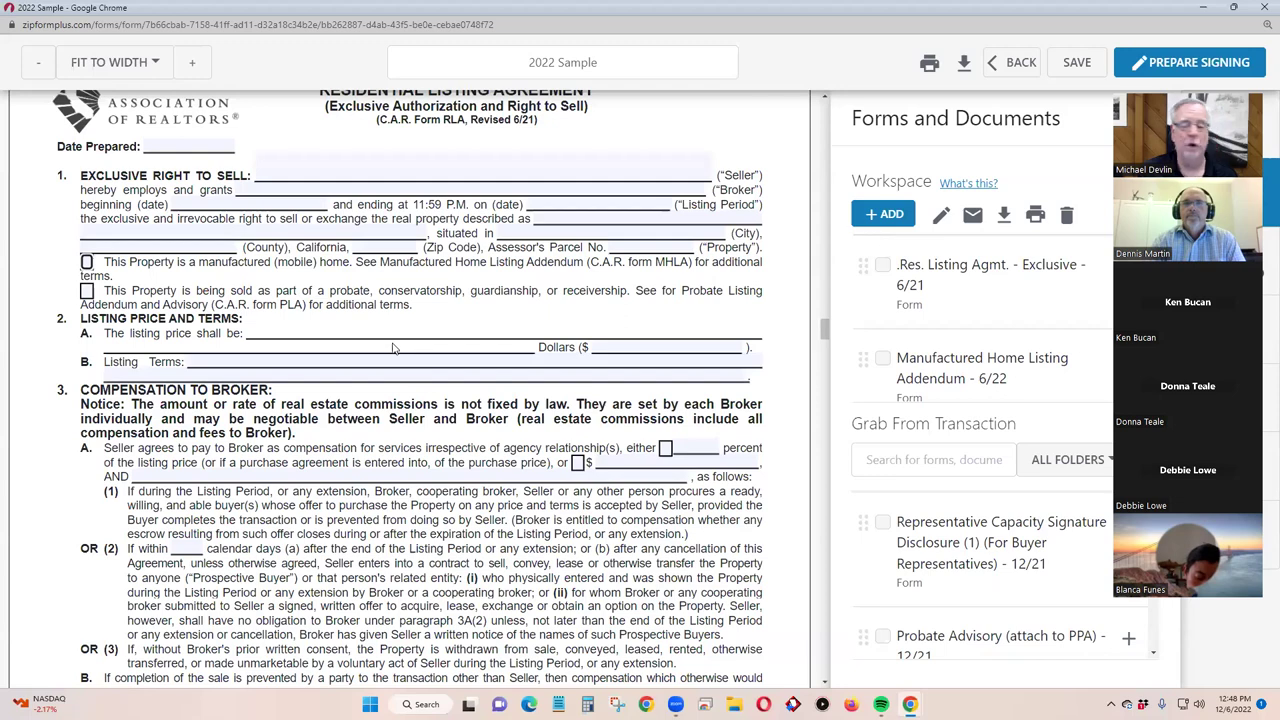
Step: Examine the disclosures and advisories that precede the Residential Listing Agreement, from the agency relationship disclosure through the wire fraud advisory
{"action": "scroll", "coordinate": [394, 349], "scroll_direction": "up", "scroll_amount": 3}
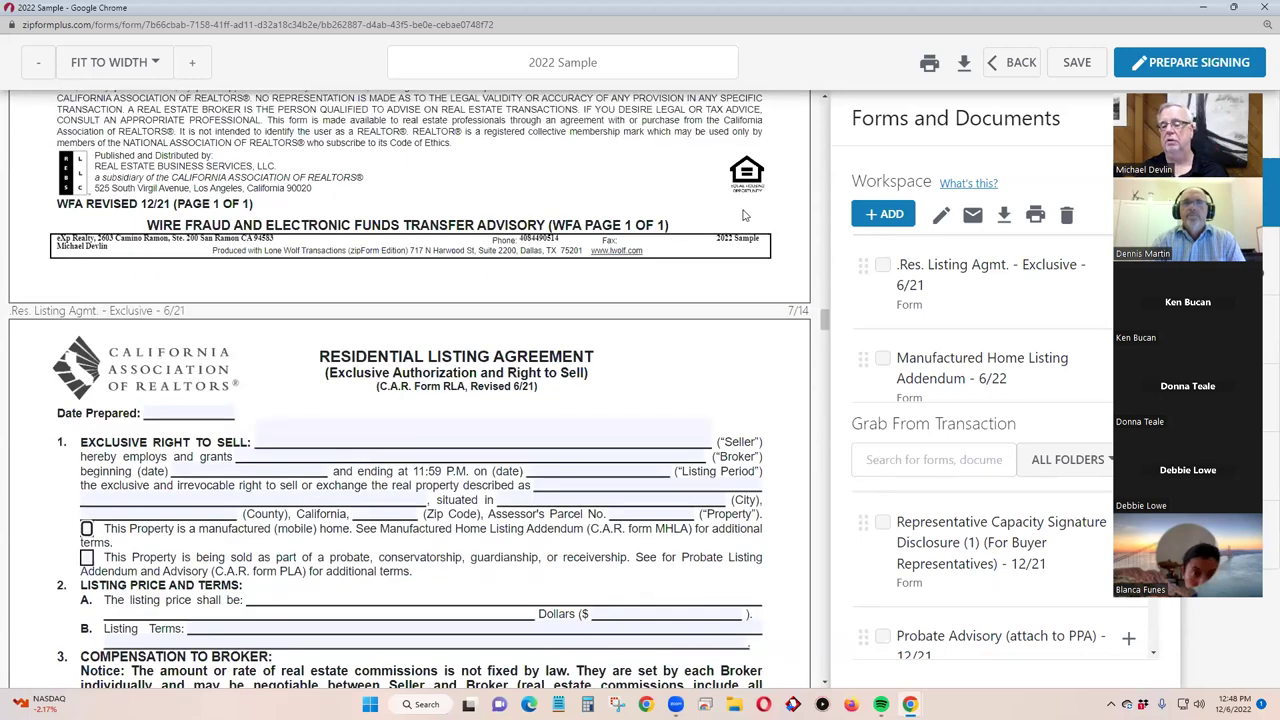
{"action": "scroll", "coordinate": [325, 440], "scroll_direction": "down", "scroll_amount": 1}
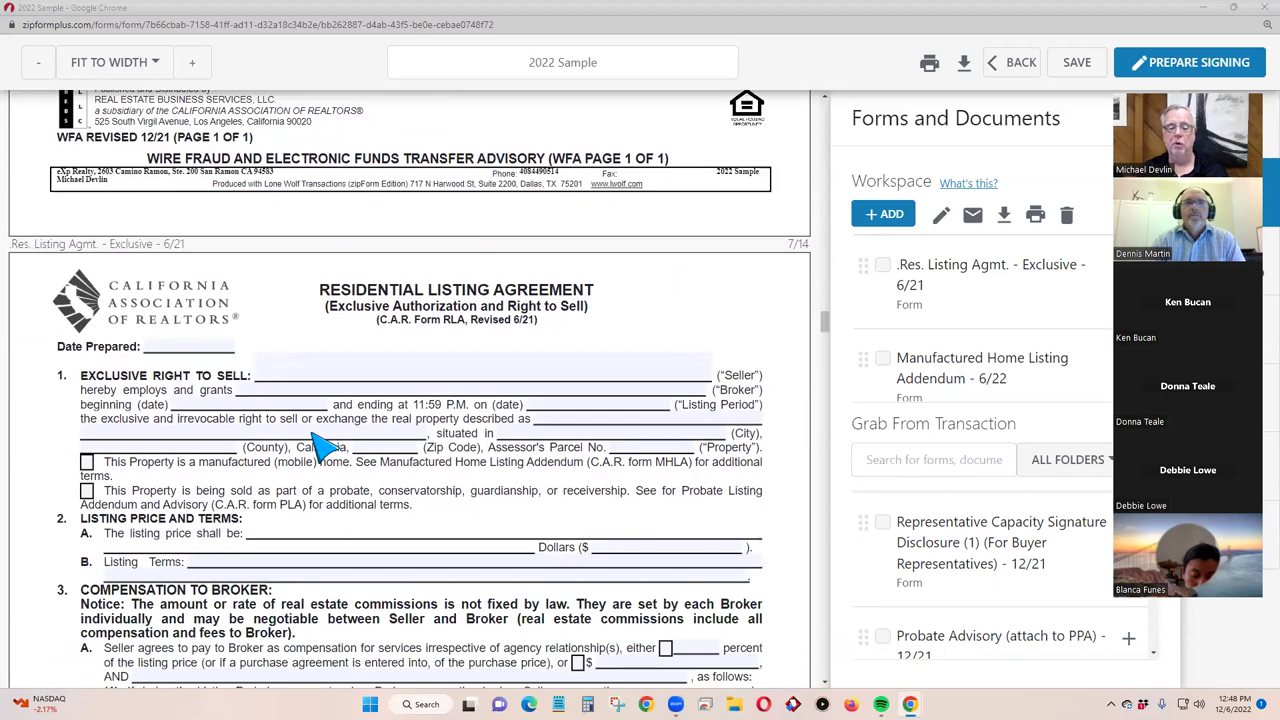
{"action": "scroll", "coordinate": [320, 445], "scroll_direction": "up", "scroll_amount": 20}
{"action": "scroll", "coordinate": [312, 443], "scroll_direction": "up", "scroll_amount": 15}
{"action": "scroll", "coordinate": [318, 450], "scroll_direction": "up", "scroll_amount": 15}
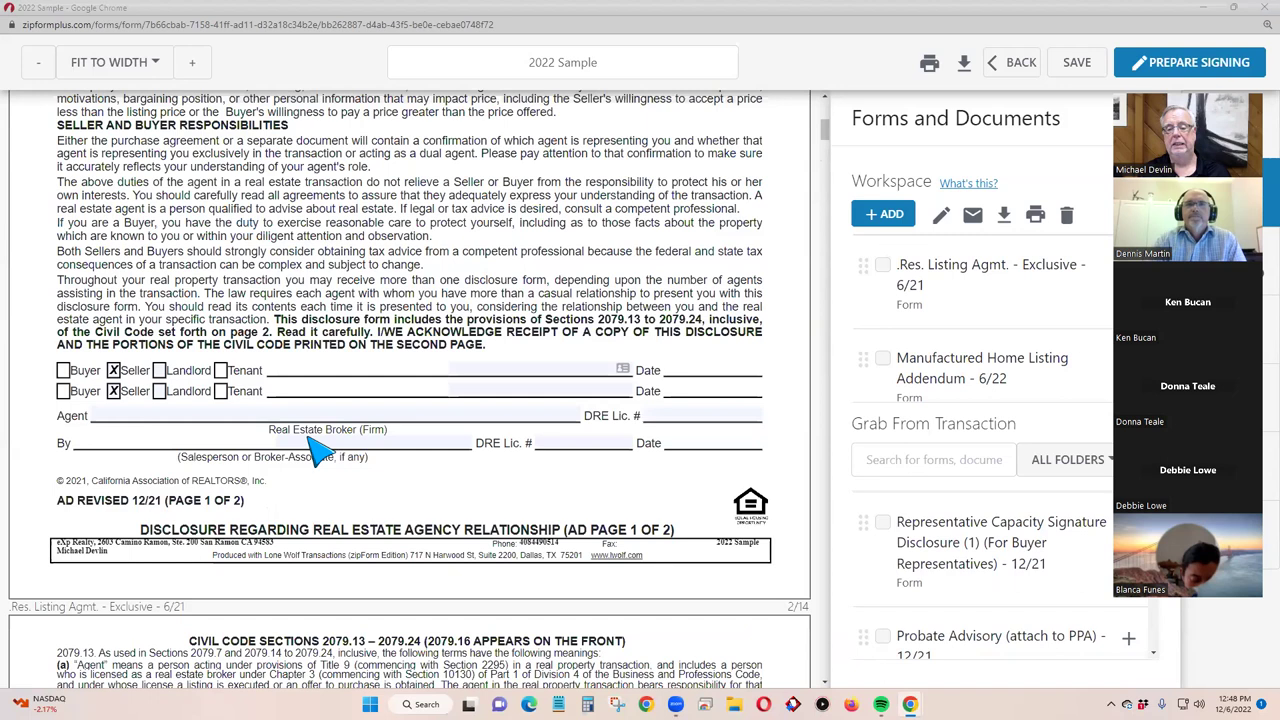
{"action": "scroll", "coordinate": [318, 452], "scroll_direction": "up", "scroll_amount": 5}
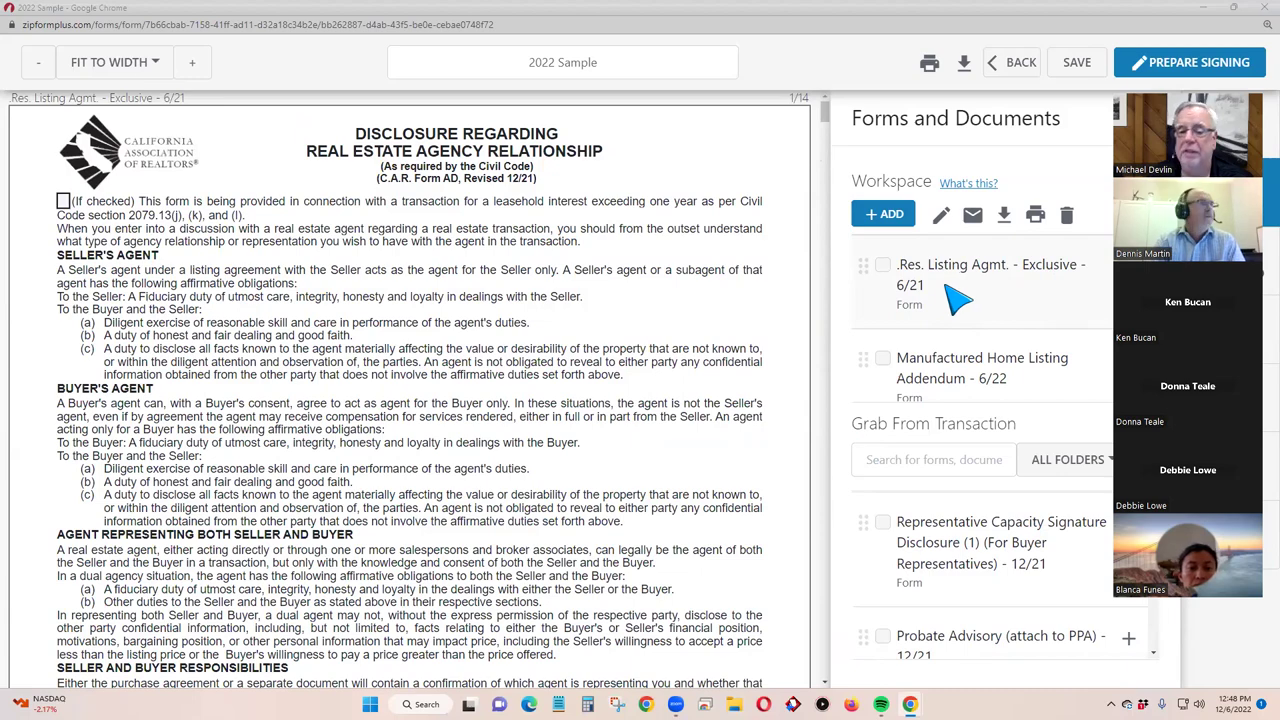
{"action": "scroll", "coordinate": [398, 289], "scroll_direction": "down", "scroll_amount": 4}
{"action": "scroll", "coordinate": [398, 289], "scroll_direction": "down", "scroll_amount": 15}
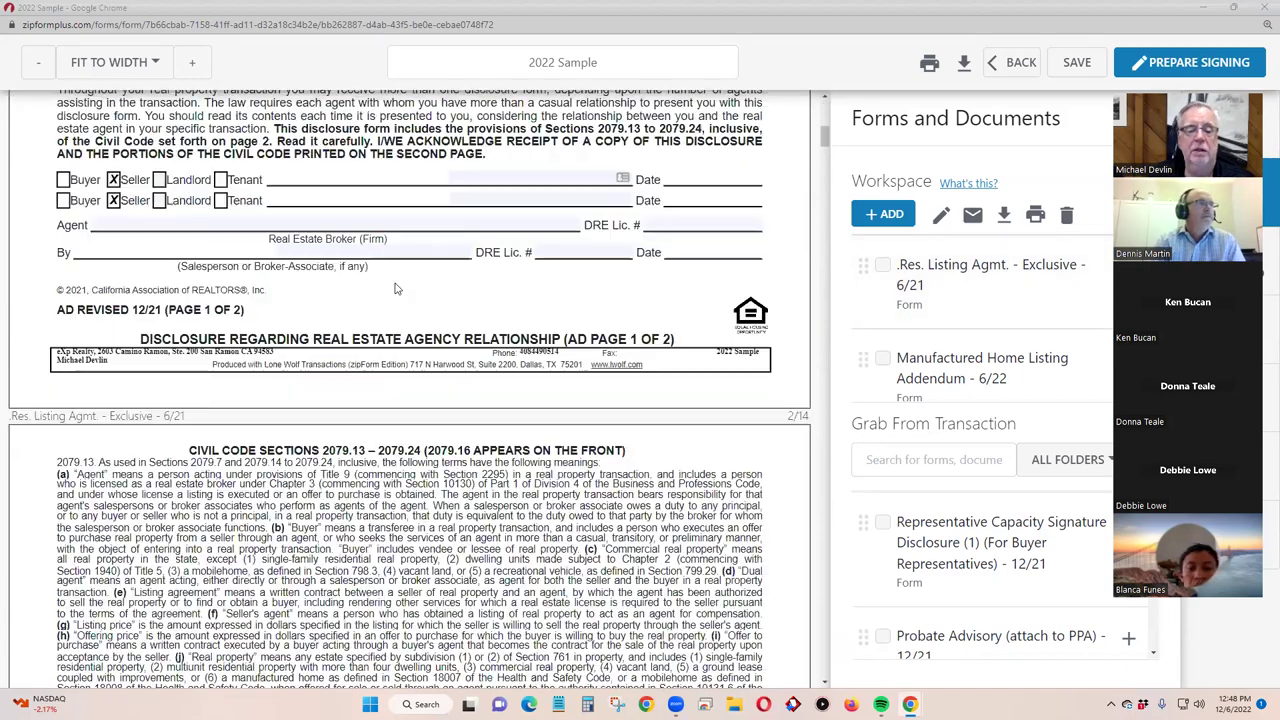
{"action": "scroll", "coordinate": [392, 287], "scroll_direction": "down", "scroll_amount": 15}
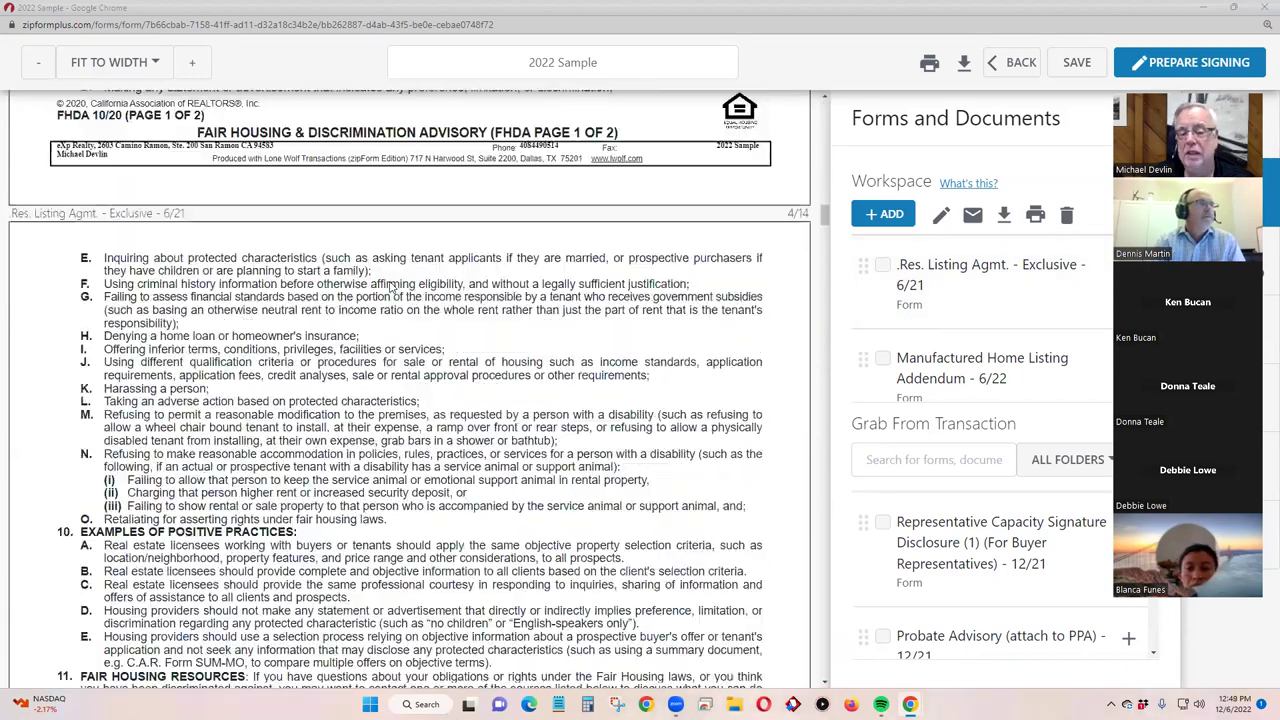
{"action": "scroll", "coordinate": [392, 288], "scroll_direction": "down", "scroll_amount": 15}
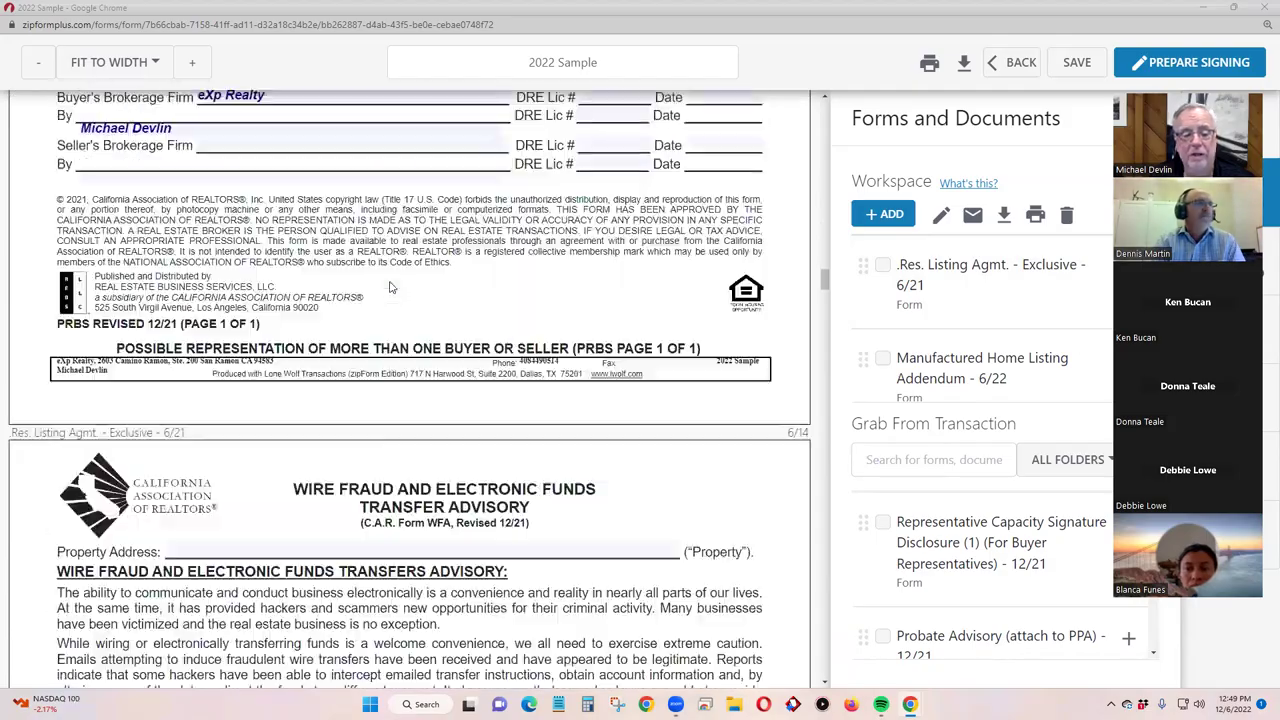
Step: Select the checkbox in paragraph 1 of the Residential Listing Agreement stating that the property is a manufactured (mobile) home
{"action": "scroll", "coordinate": [385, 288], "scroll_direction": "down", "scroll_amount": 12}
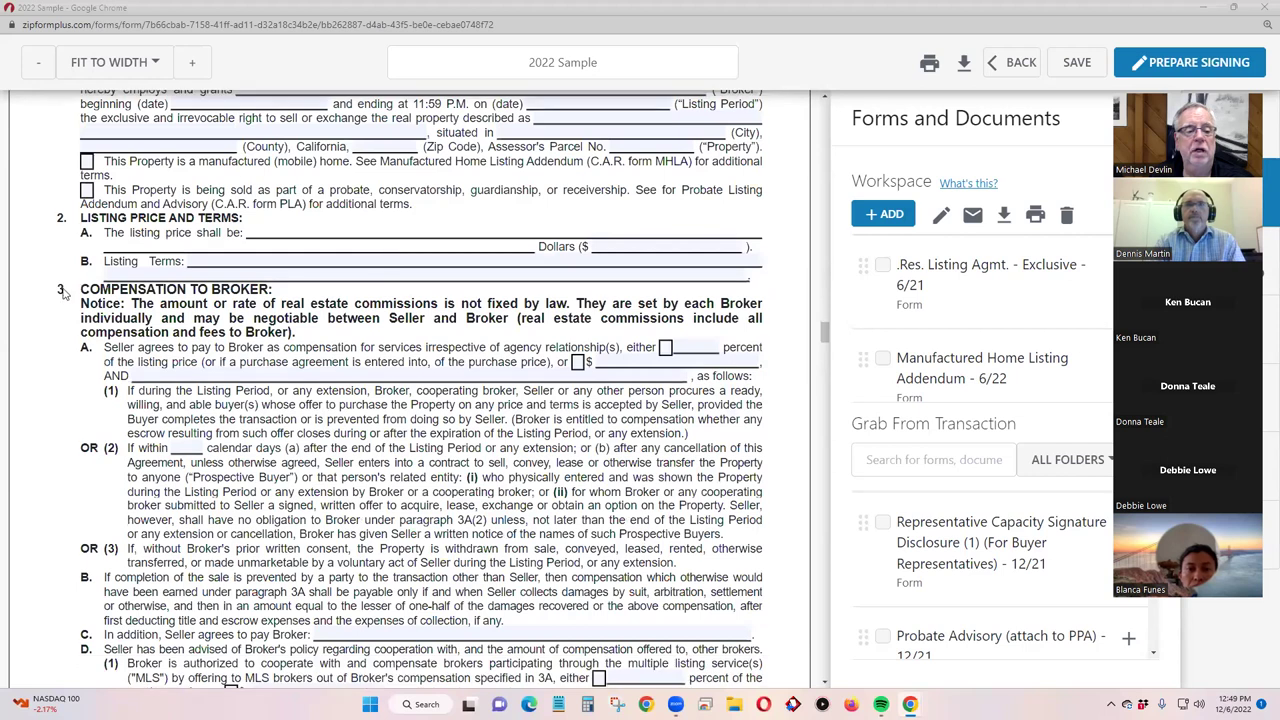
{"action": "scroll", "coordinate": [65, 345], "scroll_direction": "up", "scroll_amount": 2}
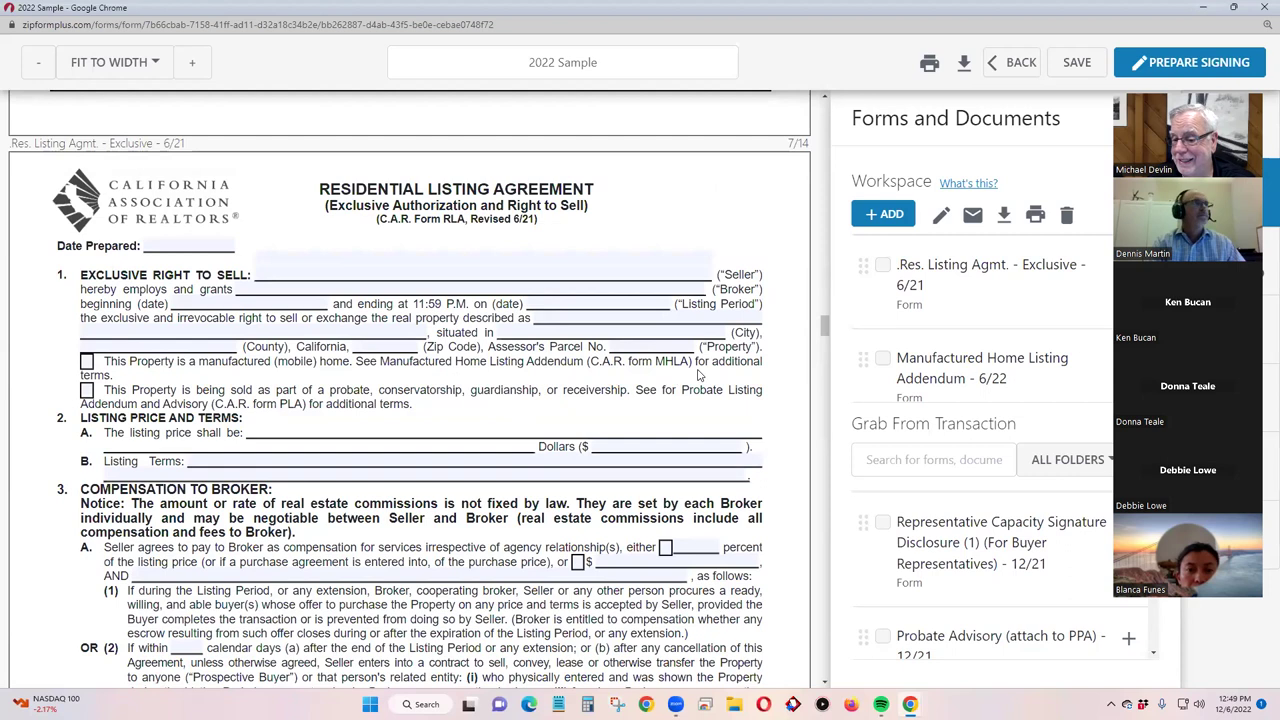
{"action": "left_click", "coordinate": [87, 363]}
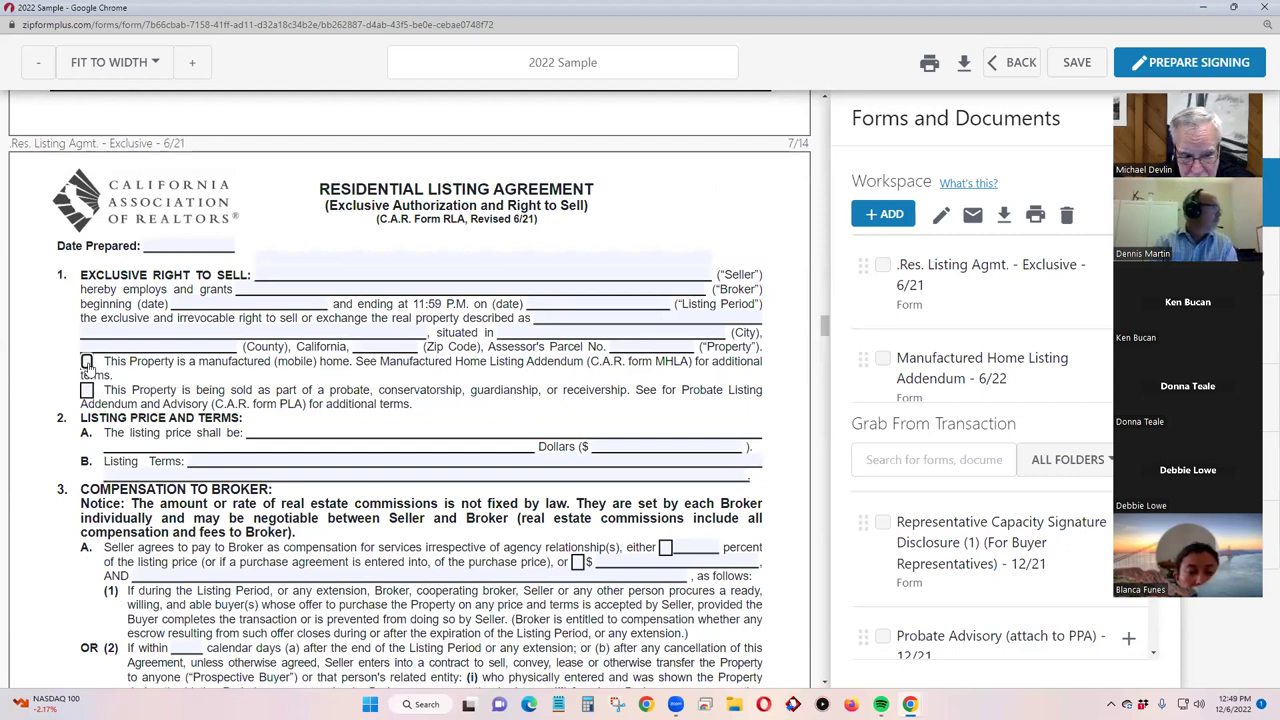